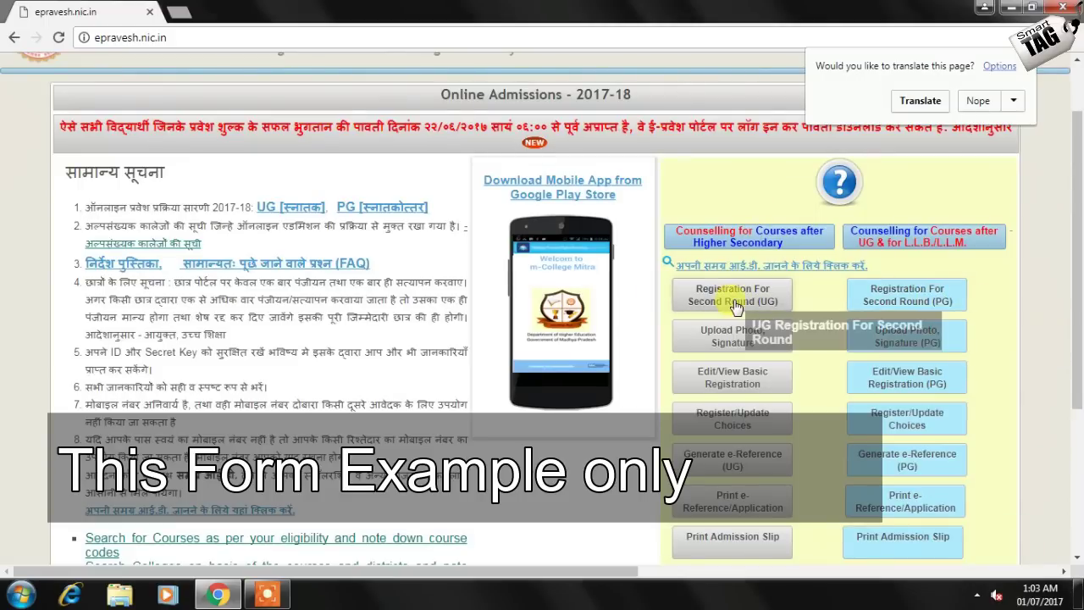
Open the 'Registration For Second Round (UG)' form from the e-Pravesh home page
left_click(722, 294)
Enter the 10th and 12th passing years 2015 and 2017 with their roll numbers
left_click(387, 257)
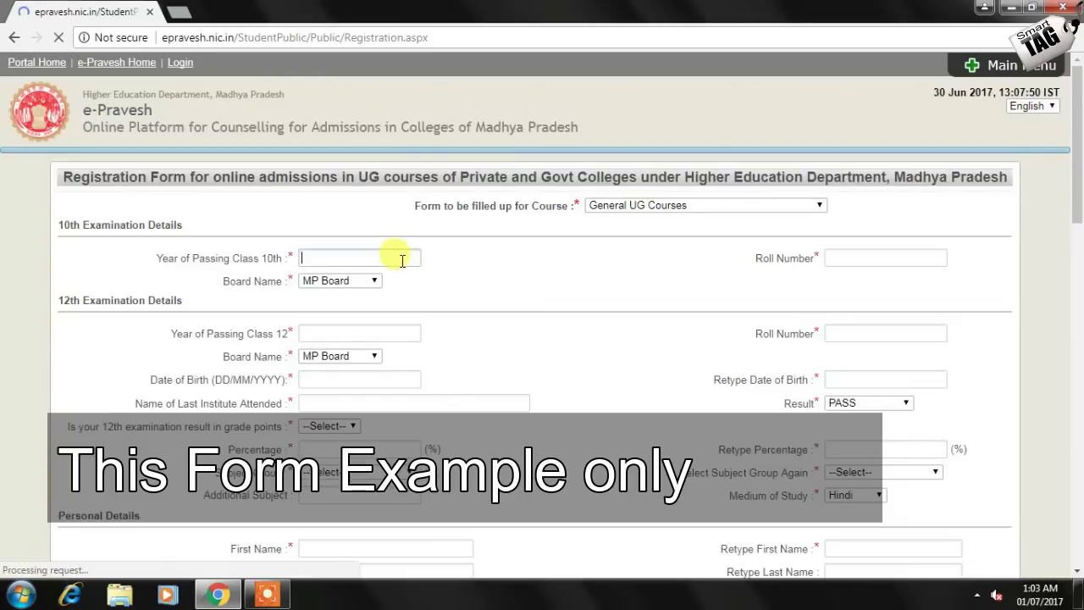
type("2015")
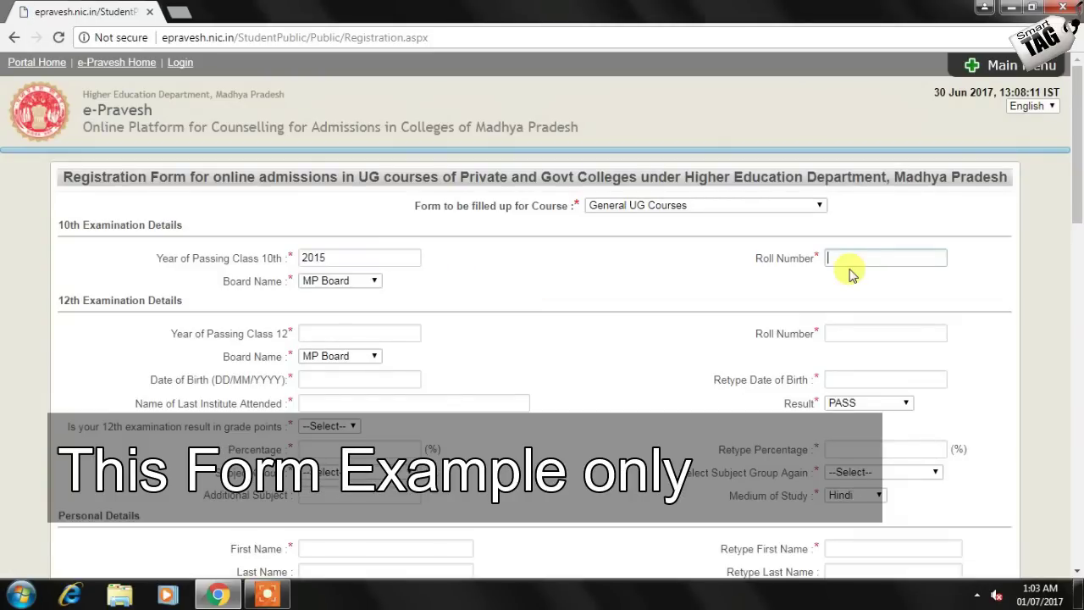
left_click(410, 332)
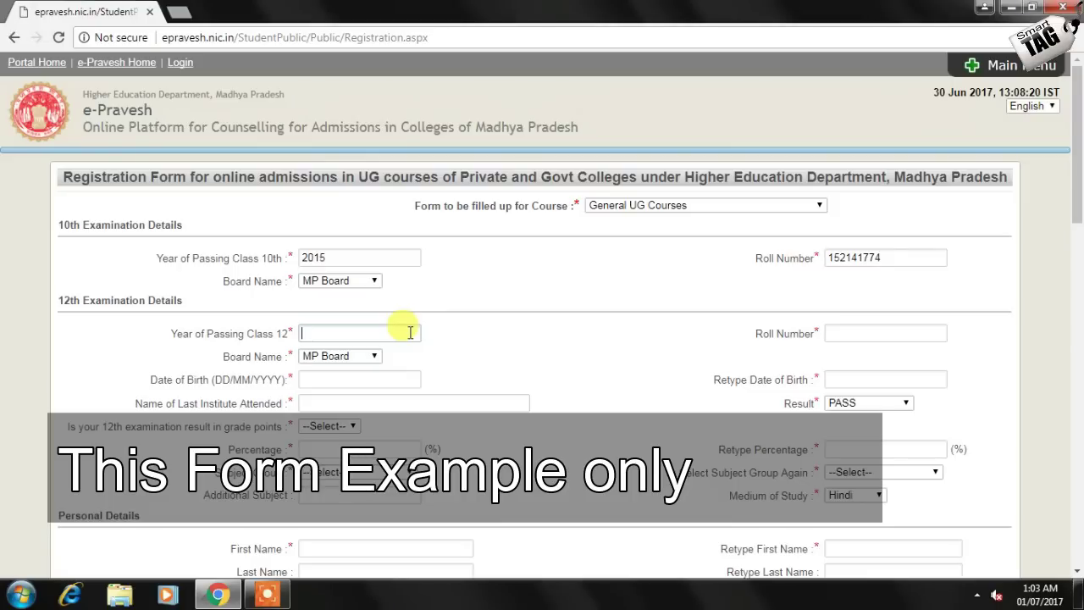
type("2017")
left_click(840, 335)
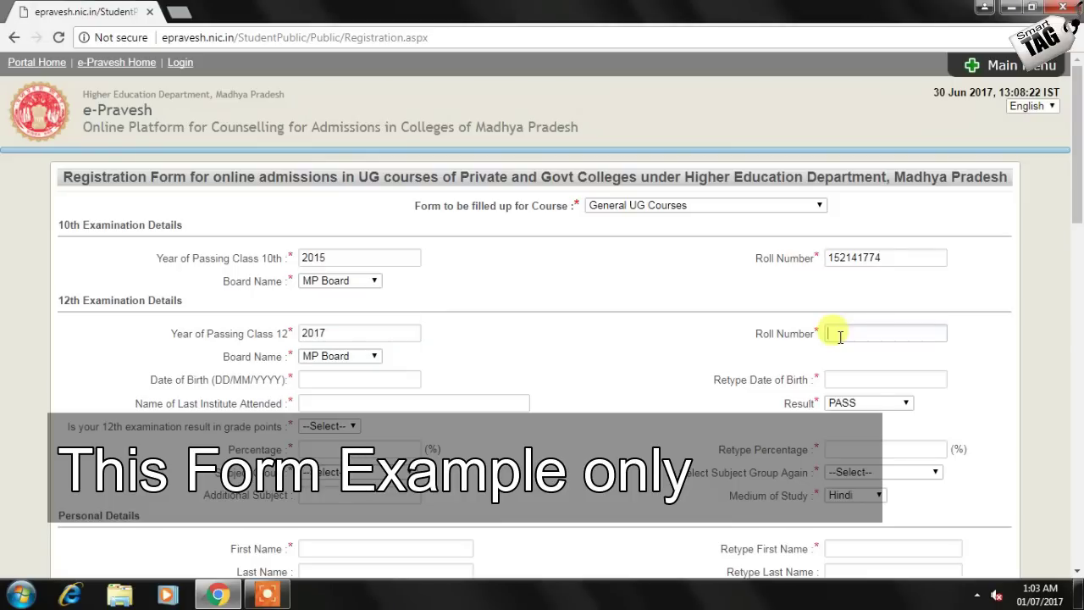
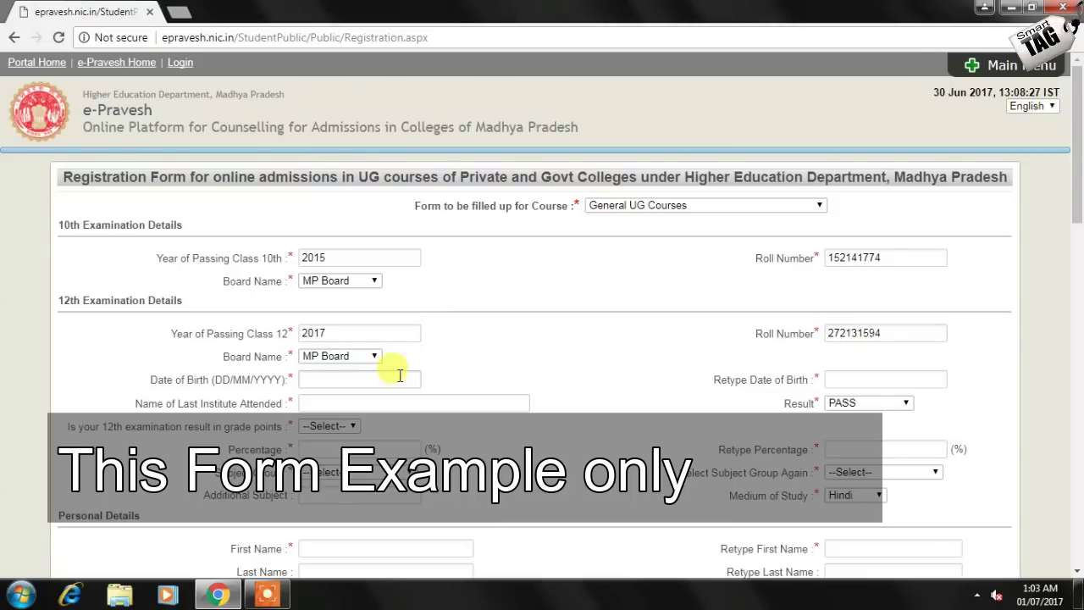
Enter the date of birth twice and pick govt high secondry school tikamgarh as last institute
left_click(397, 377)
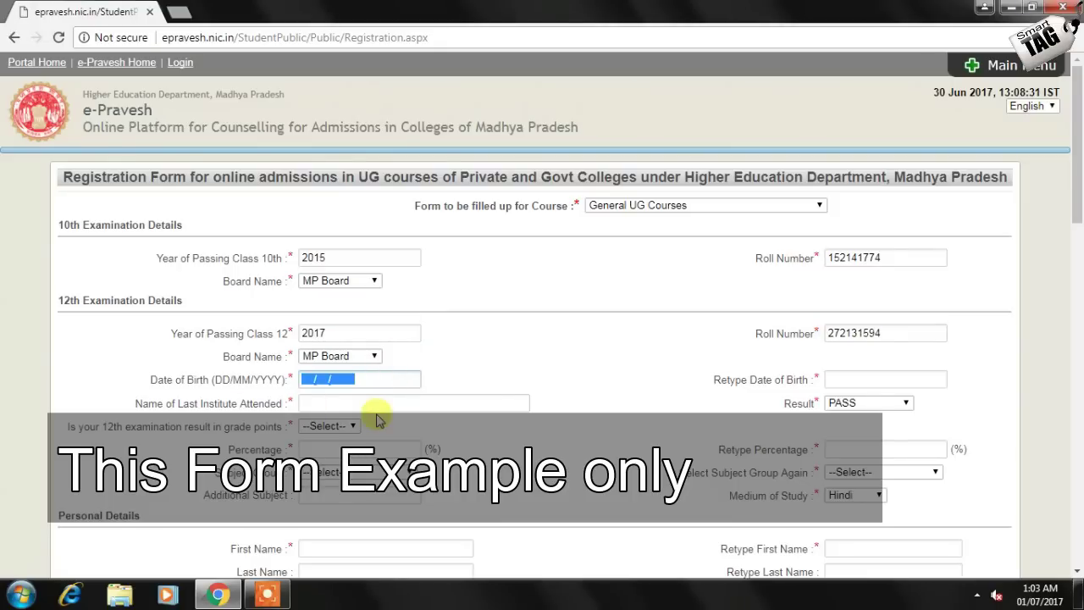
left_click(460, 397)
left_click(310, 377)
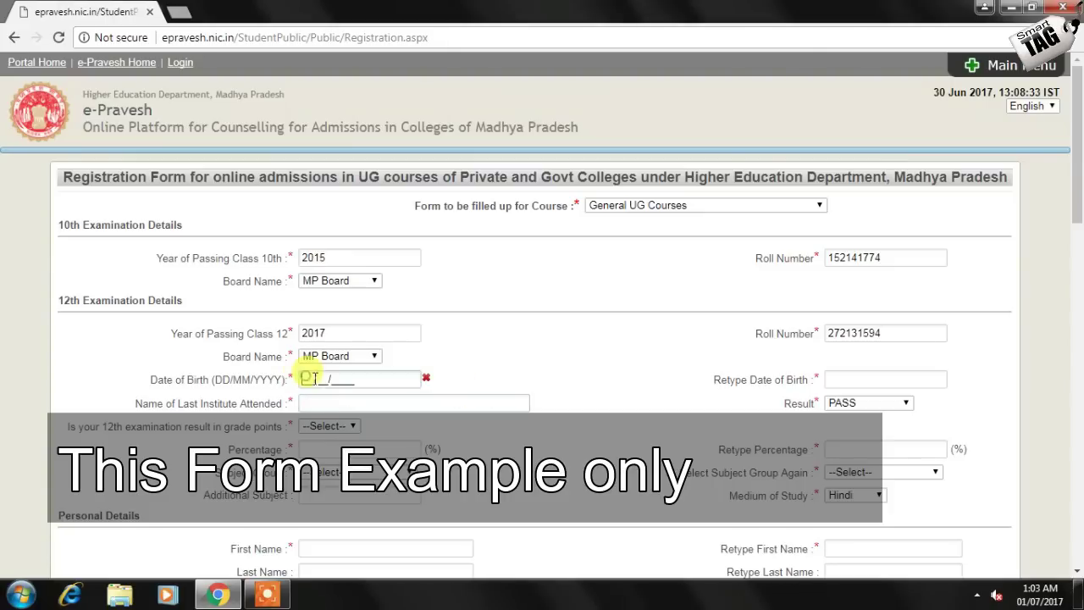
key("Tab")
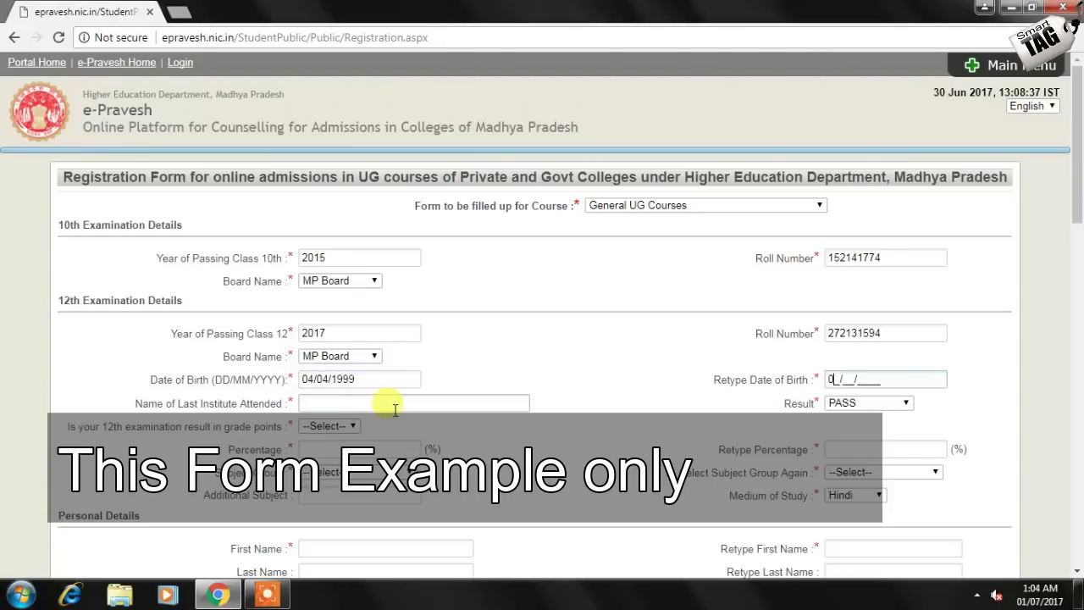
left_click(365, 405)
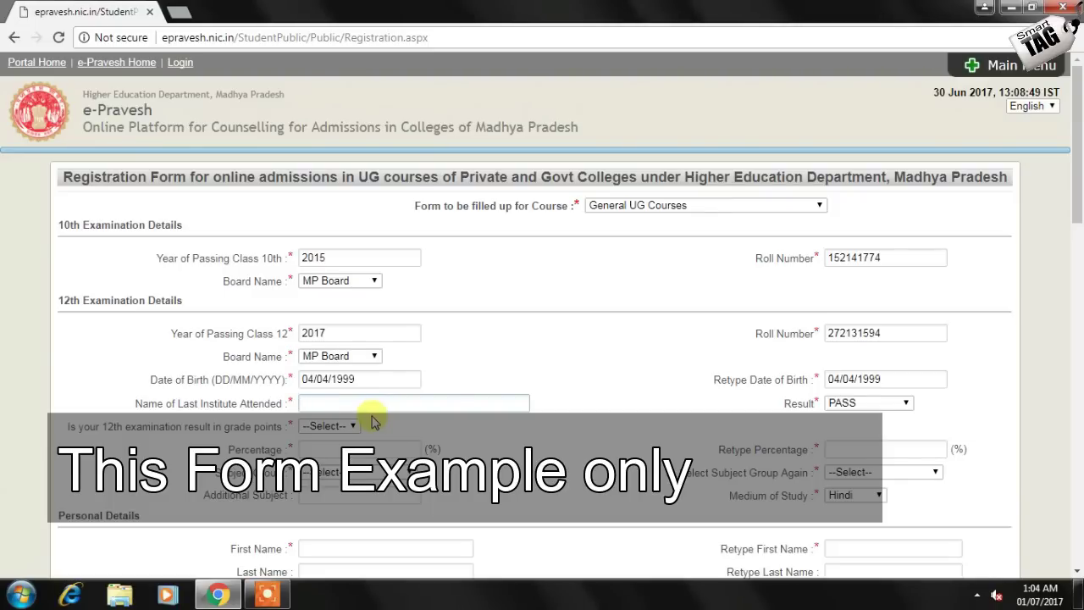
type("govt")
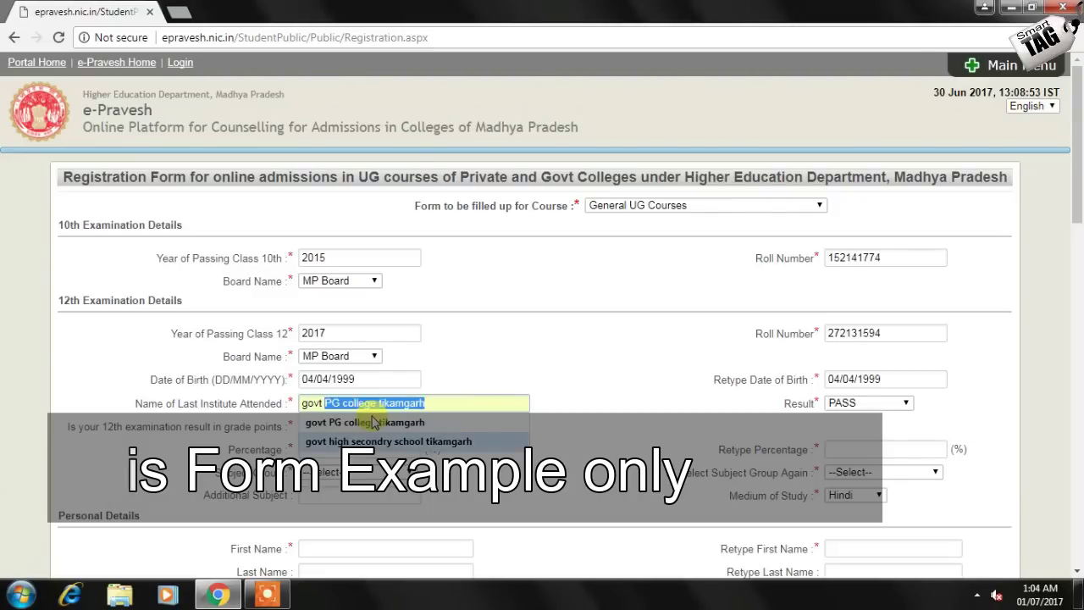
left_click(449, 441)
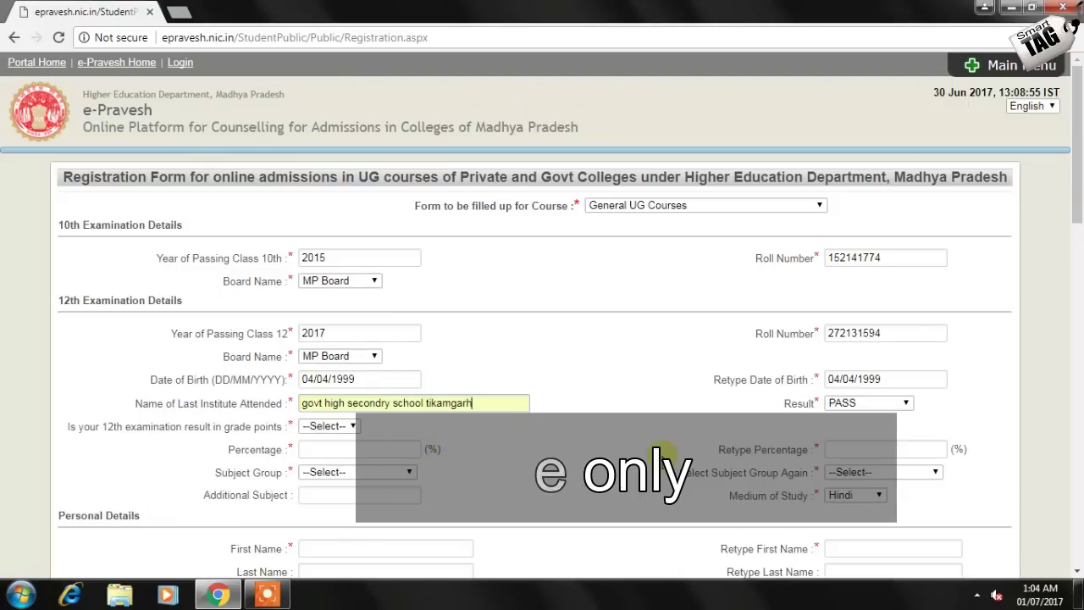
Answer No to grade points, enter marks 332 of 600, and retype the 55.33 percentage
left_click(329, 426)
left_click(329, 467)
left_click(347, 449)
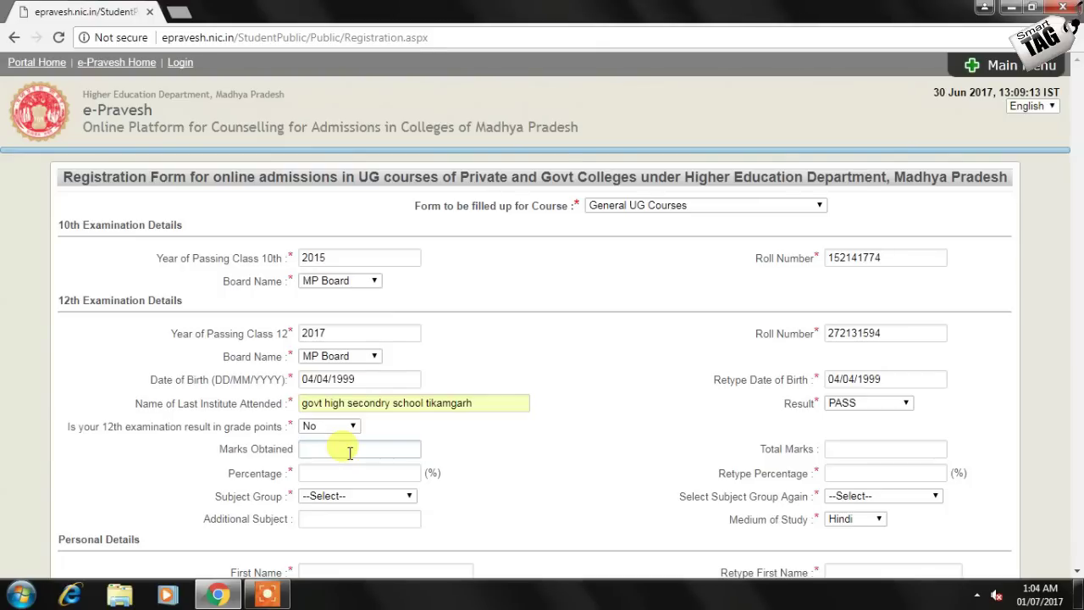
type("332")
left_click(902, 448)
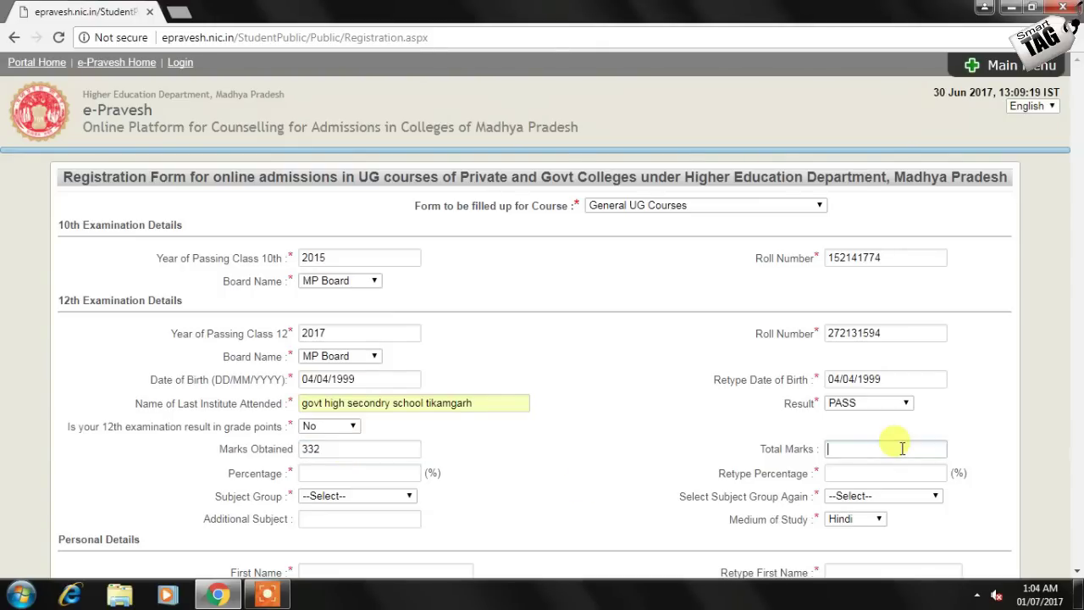
type("600")
left_click_drag(334, 473, 302, 473)
key("ctrl+c")
left_click(845, 474)
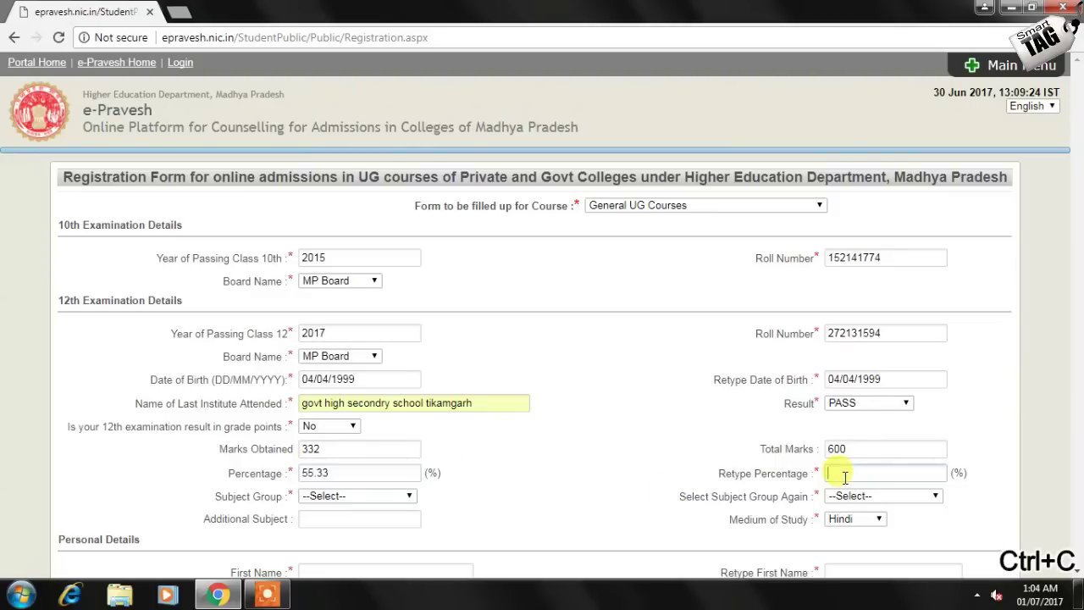
key("ctrl+v")
Choose Commerce as the subject group in both subject group fields
left_click(386, 495)
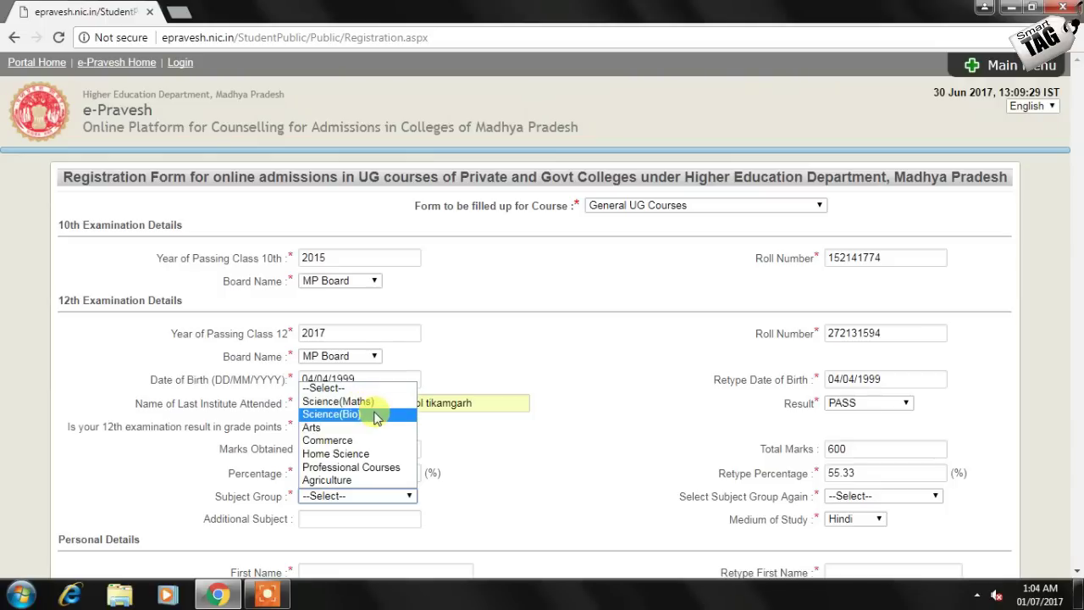
left_click(327, 441)
left_click(848, 500)
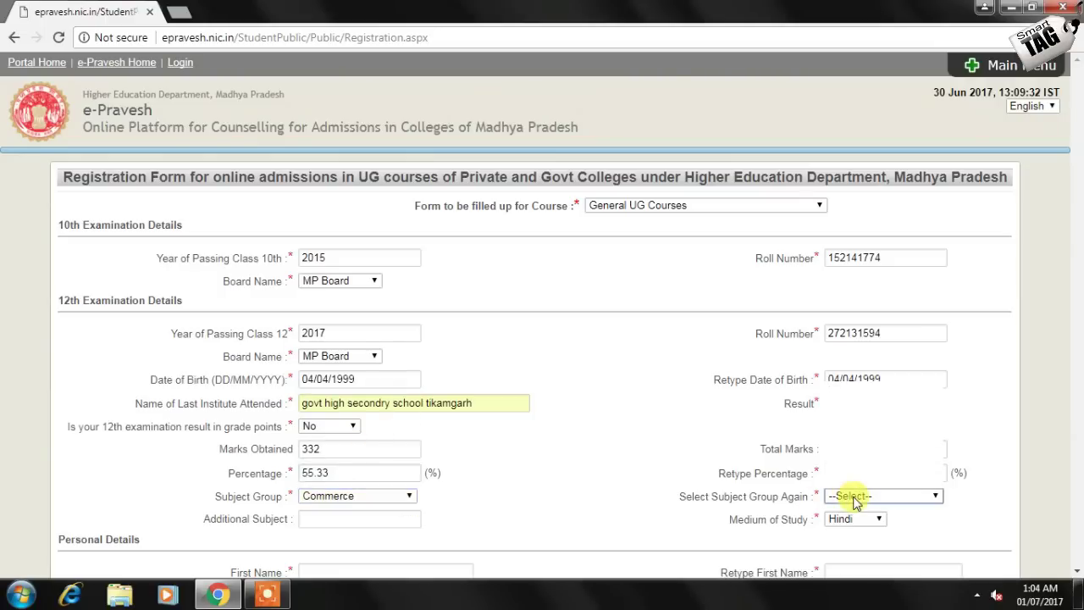
left_click(857, 501)
left_click(857, 502)
left_click(847, 415)
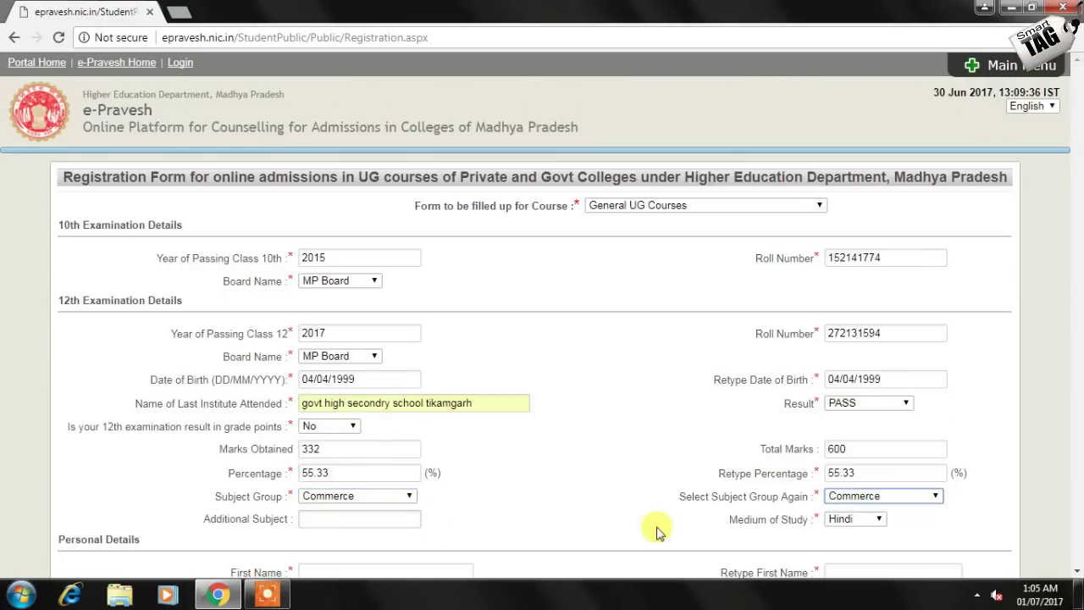
scroll(535, 533, "down", 1)
Correct the total marks to 500 and retype the recalculated 66.40 percentage
scroll(535, 532, "down", 3)
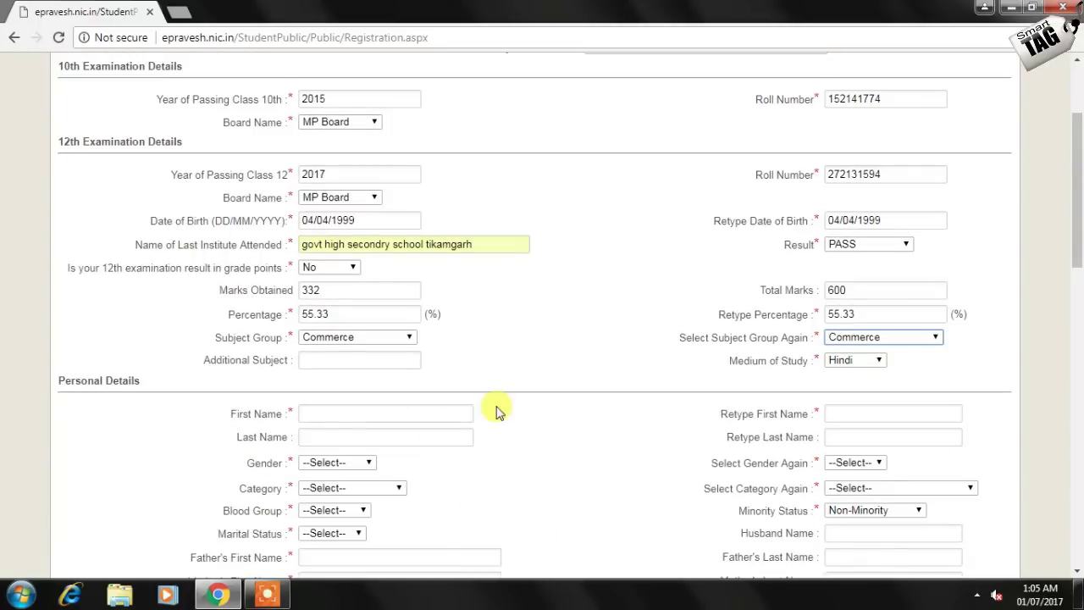
double_click(889, 288)
type("5")
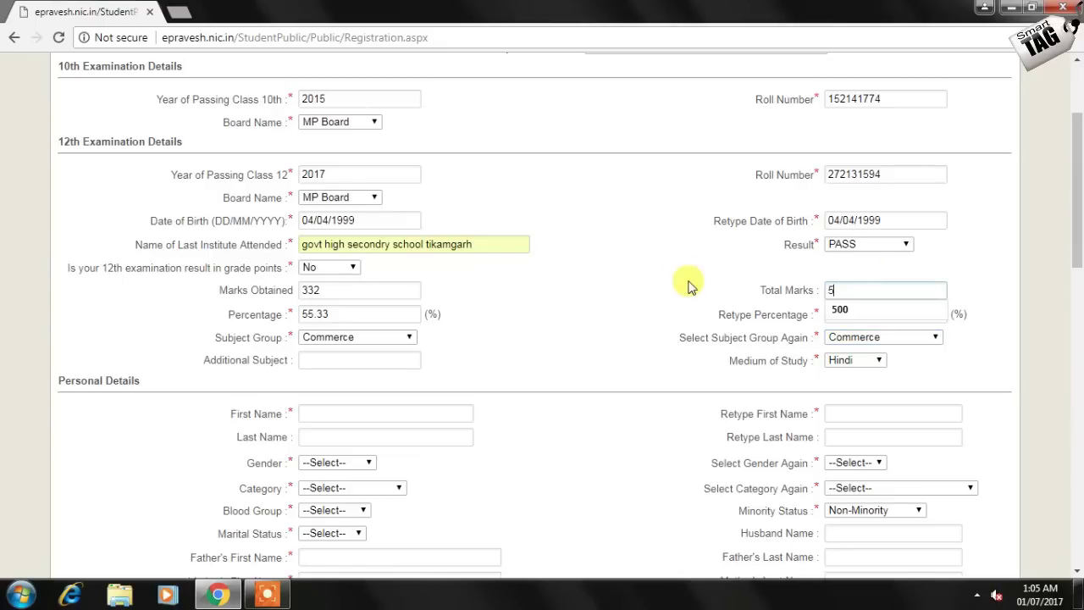
left_click(891, 307)
key("Tab")
key("ctrl+c")
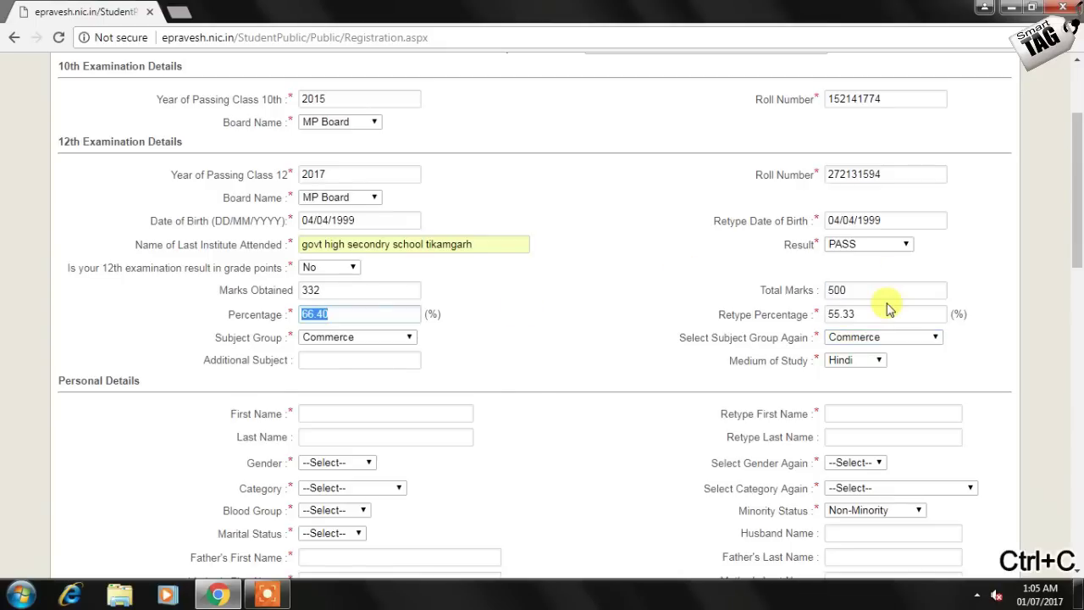
key("Tab")
key("ctrl+v")
Enter the student's first name and last name
scroll(364, 249, "down", 4)
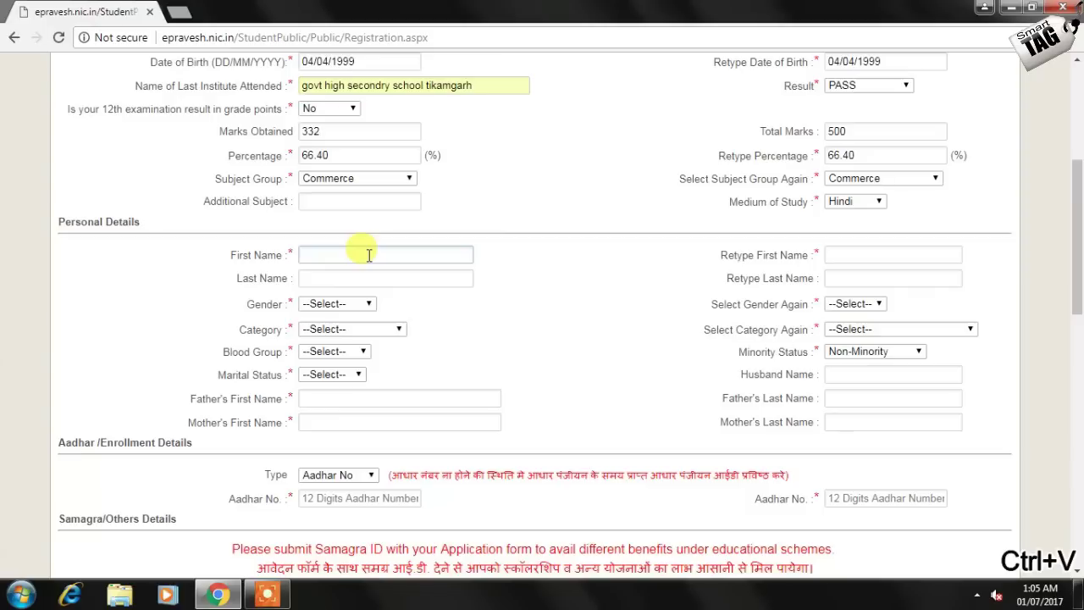
type("pra")
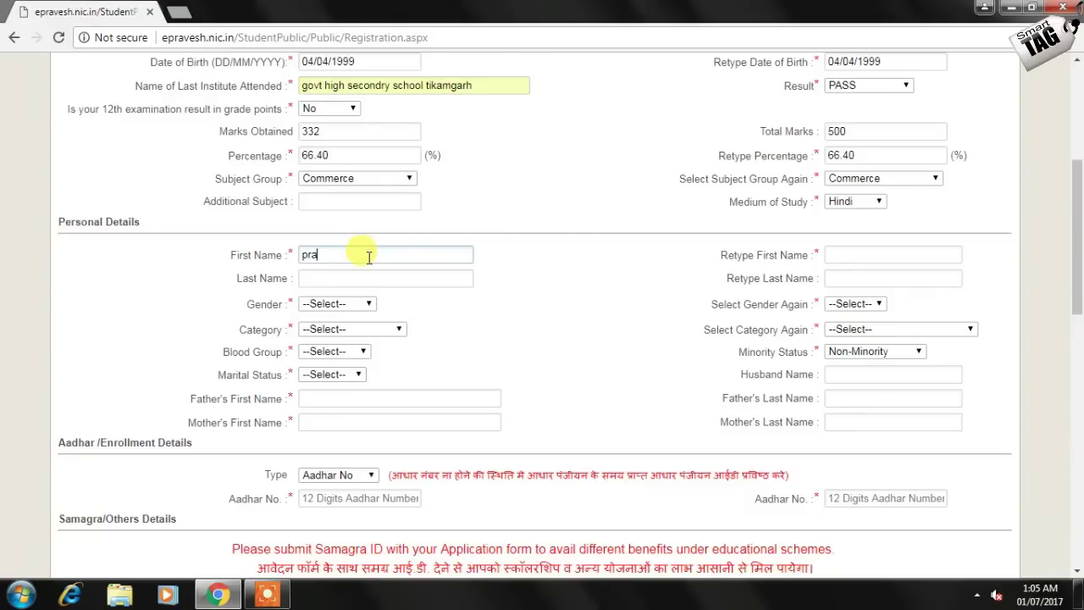
type("deep")
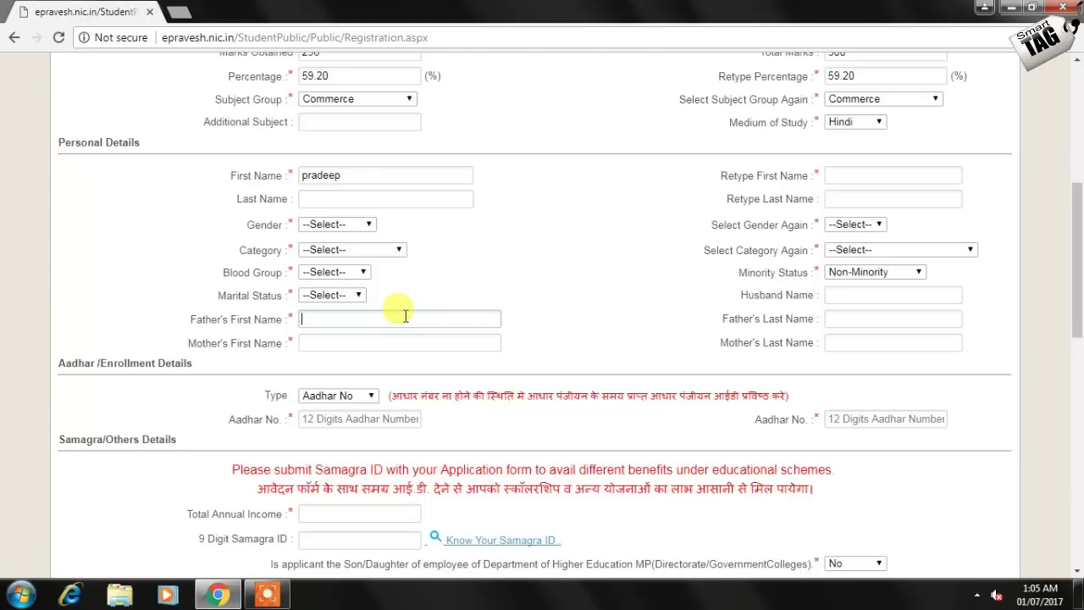
scroll(399, 307, "up", 3)
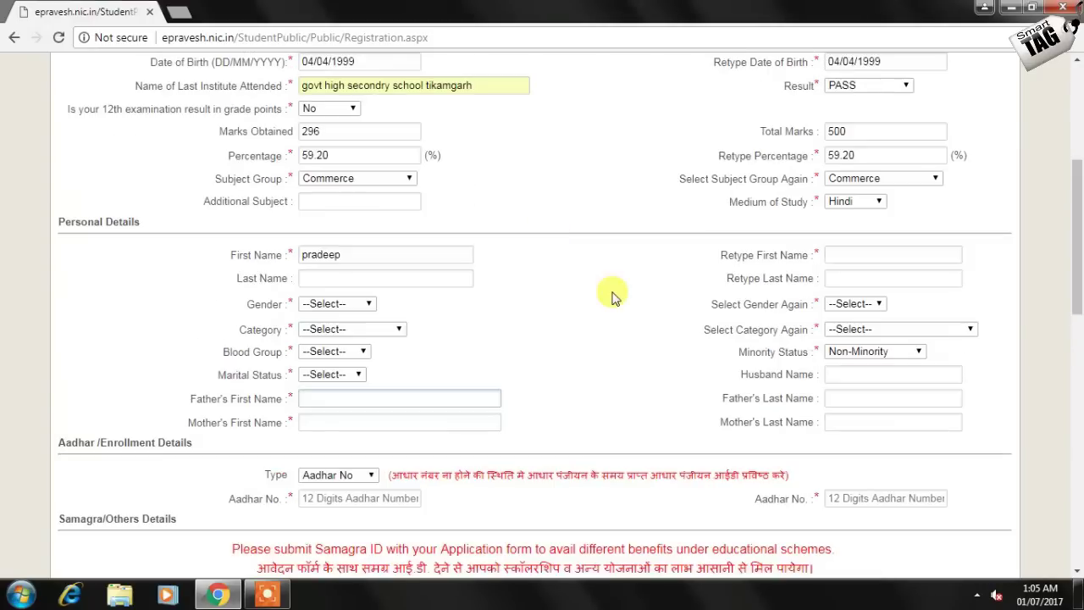
left_click(827, 259)
key("ctrl+v")
scroll(501, 377, "up", 1)
left_click(405, 358)
key("ctrl+v")
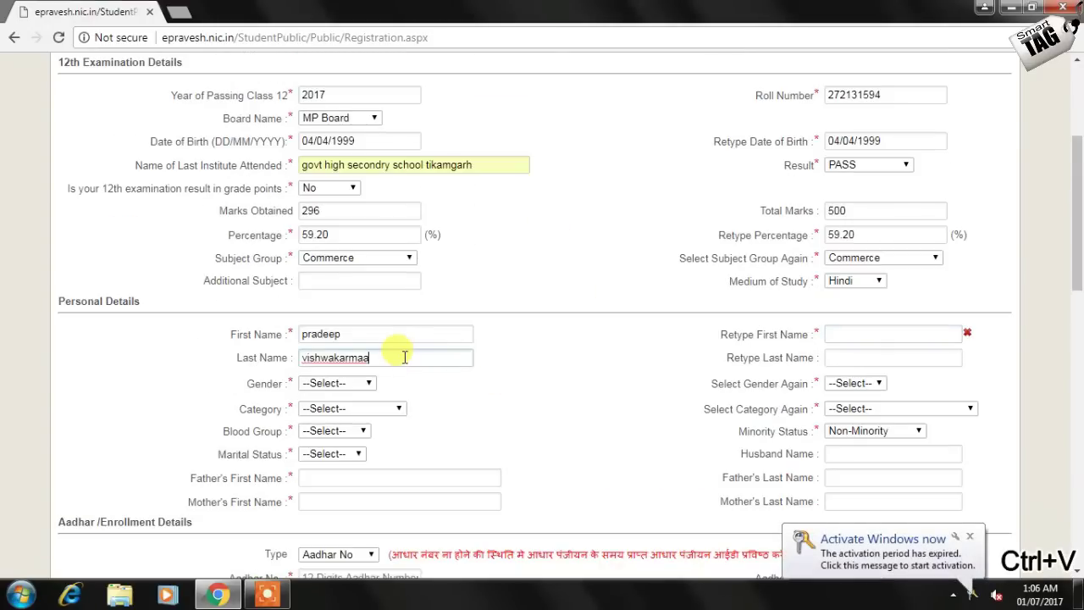
Repeat the student's first and last names in the retype fields
key("shift+Tab")
key("ctrl+c")
left_click(826, 335)
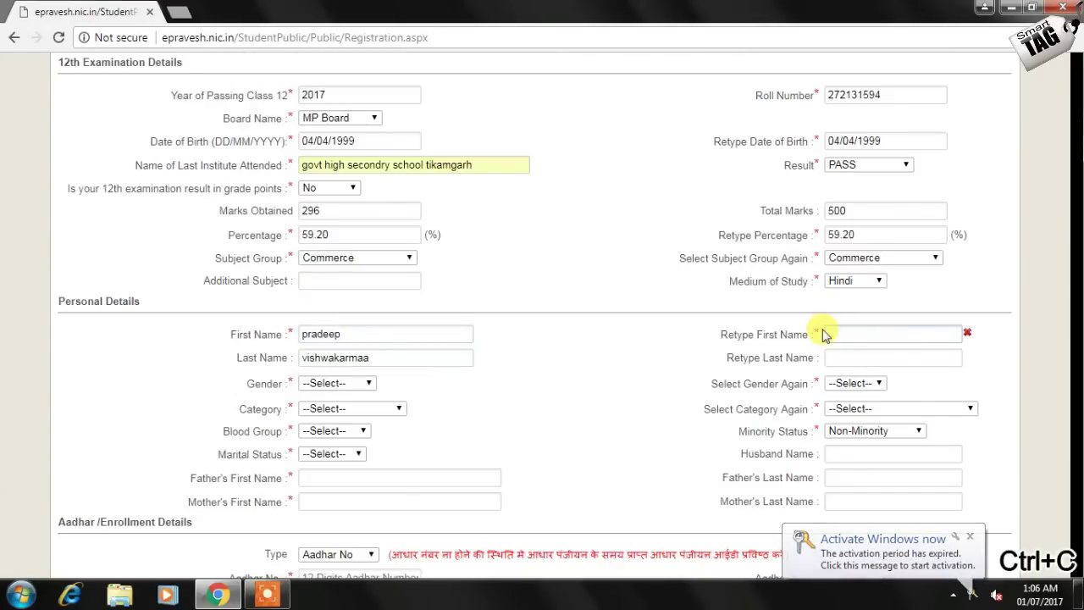
key("ctrl+v")
key("shift+Tab")
key("ctrl+c")
left_click(907, 357)
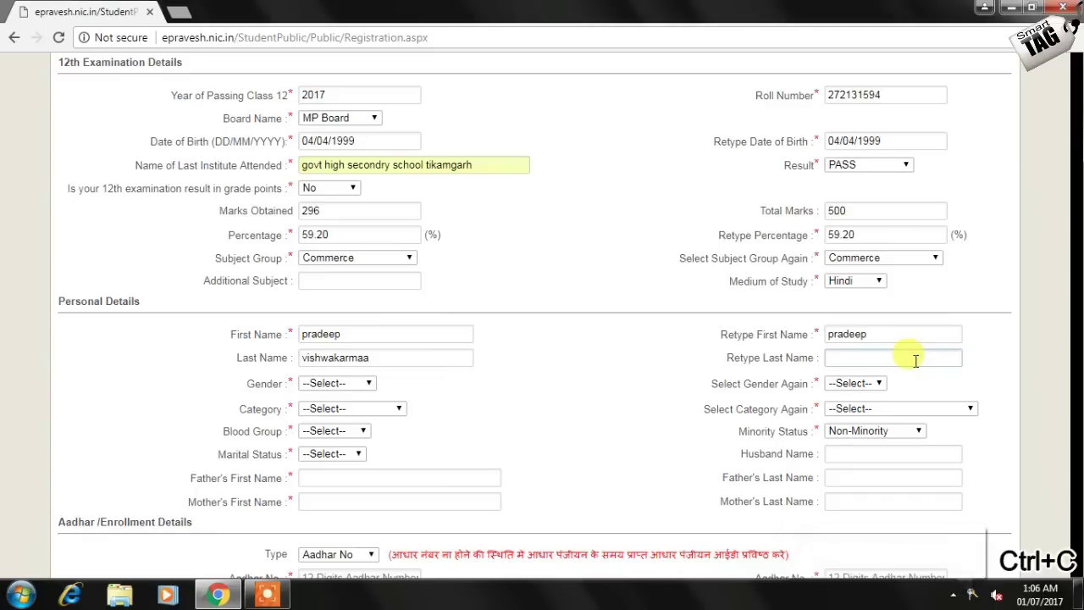
key("ctrl+v")
Set gender to Male twice and category to OBC (Non-Creamy) in both category fields
left_click(871, 383)
left_click(871, 427)
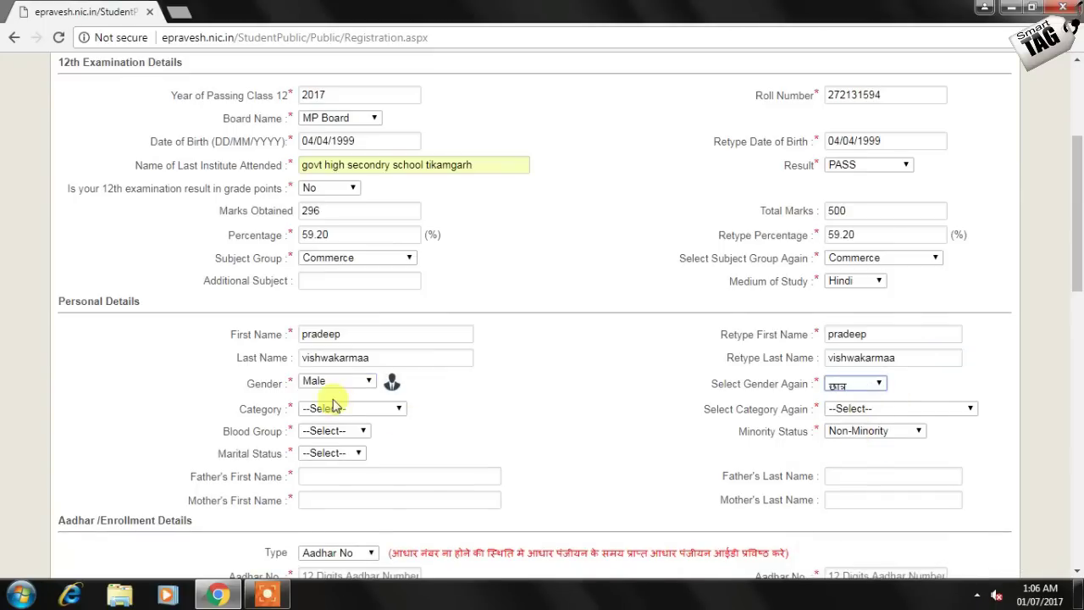
left_click(333, 407)
left_click(360, 462)
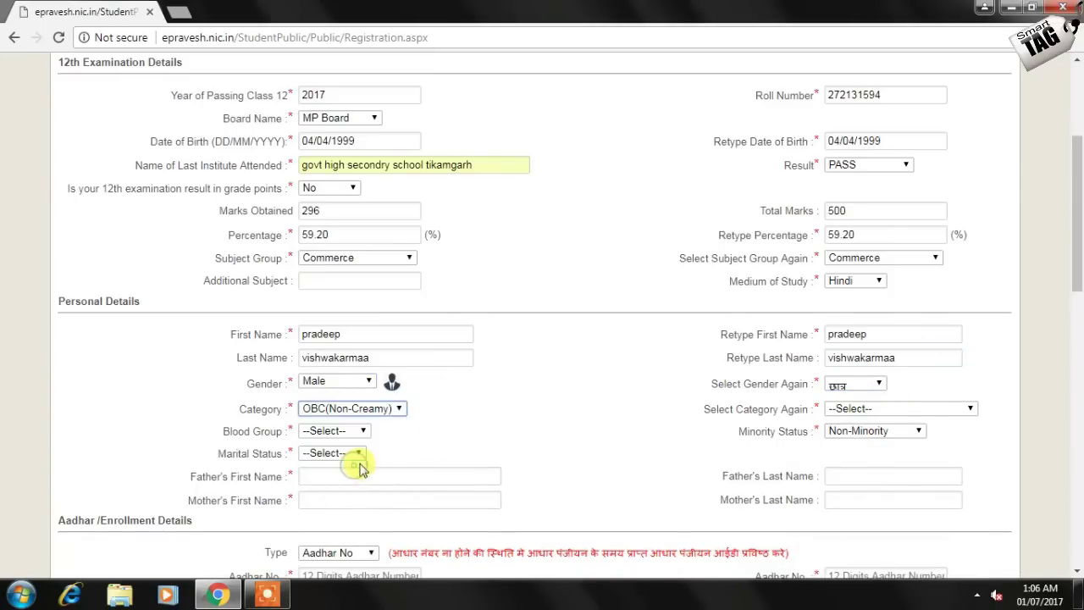
left_click(881, 409)
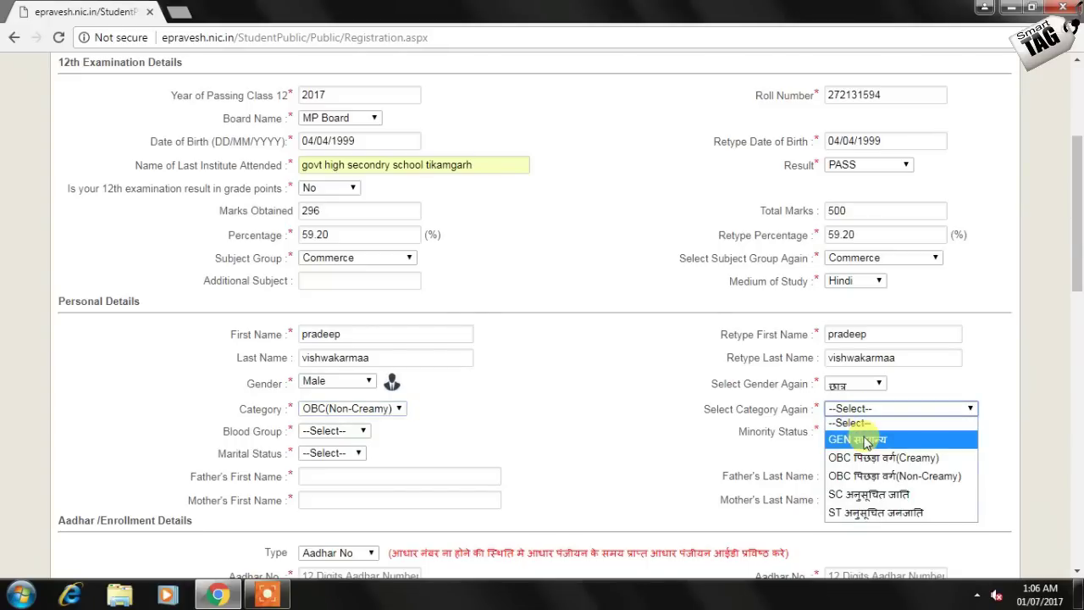
left_click(881, 457)
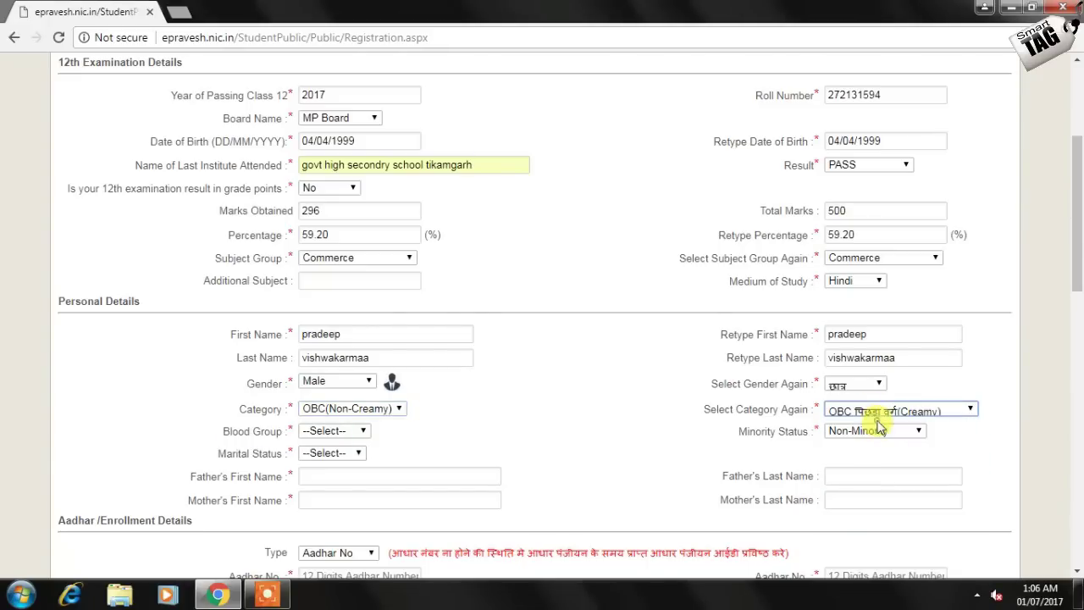
left_click(901, 408)
left_click(894, 476)
Set blood group to 'I dont know' and marital status to Unmarried
left_click(364, 431)
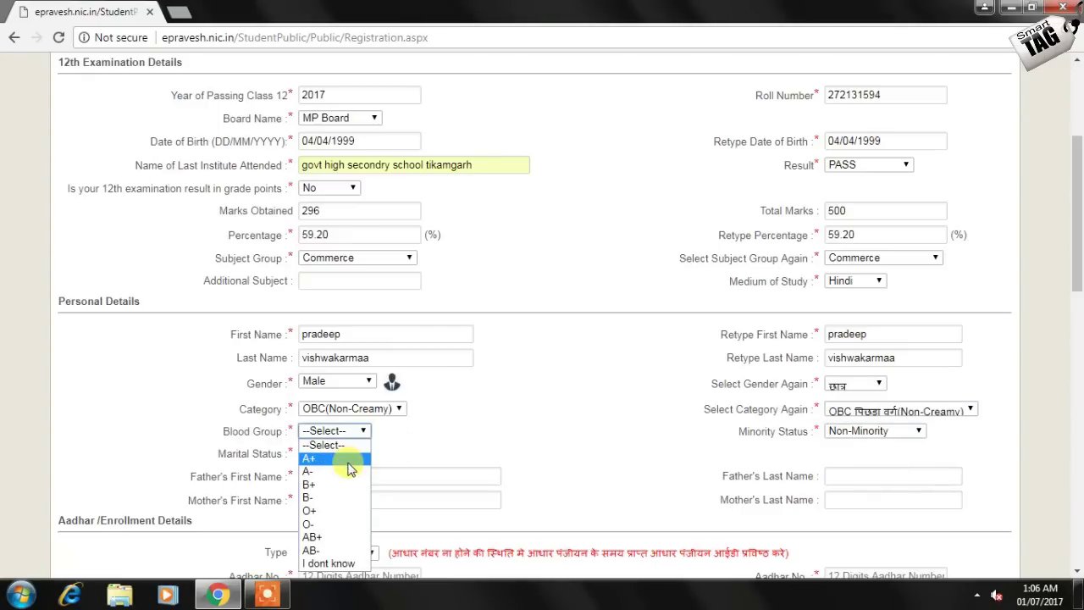
left_click(343, 564)
left_click(359, 454)
left_click(326, 480)
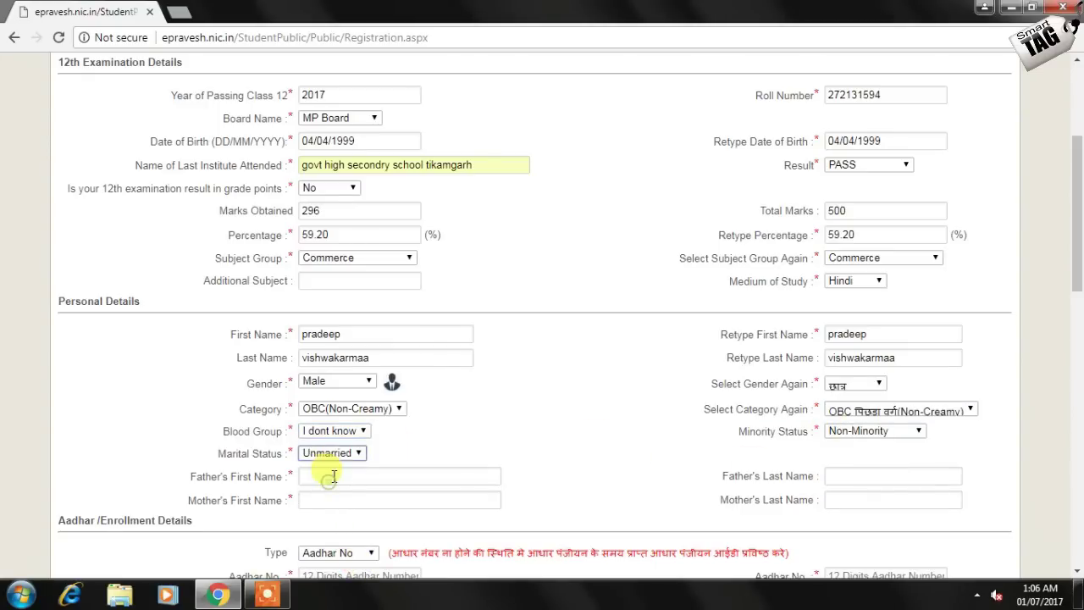
Enter the father's first name and begin the mother's first name
left_click(348, 476)
type("ja")
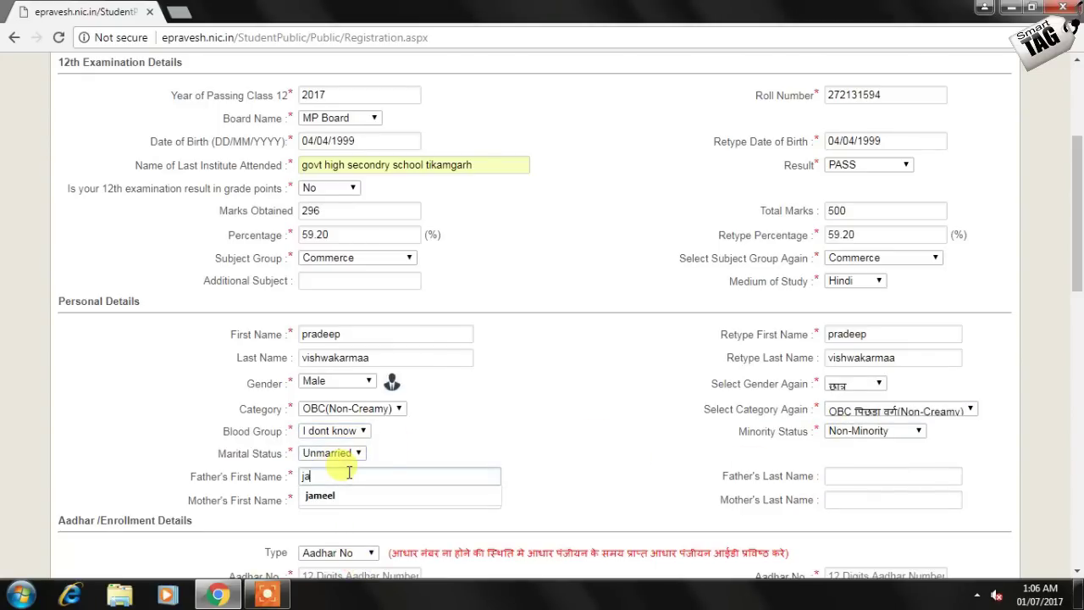
type("wala")
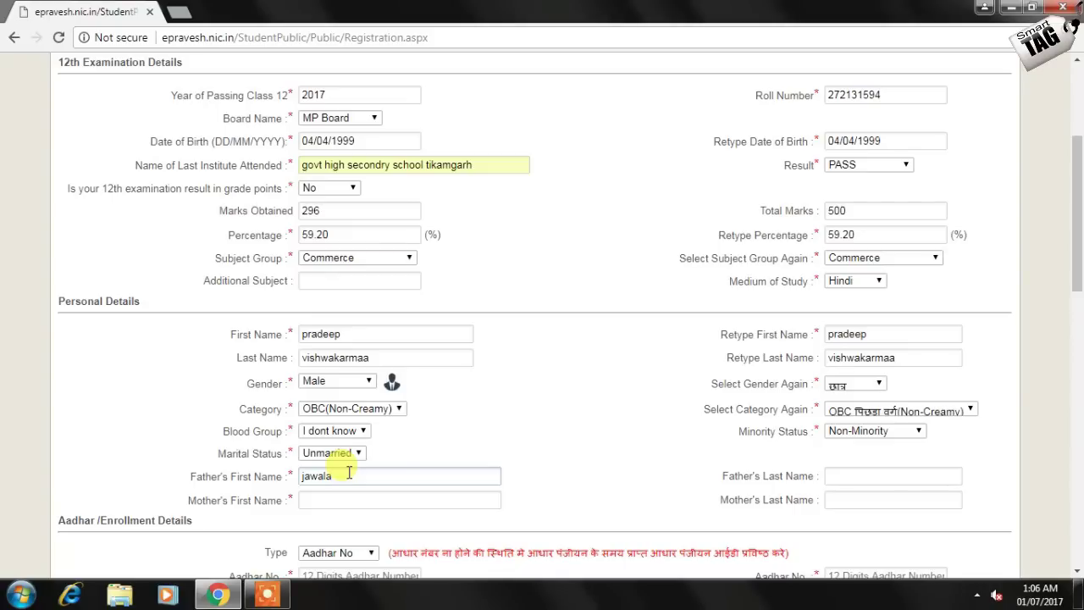
key("BackSpace")
key("BackSpace")
key("BackSpace")
key("BackSpace")
key("BackSpace")
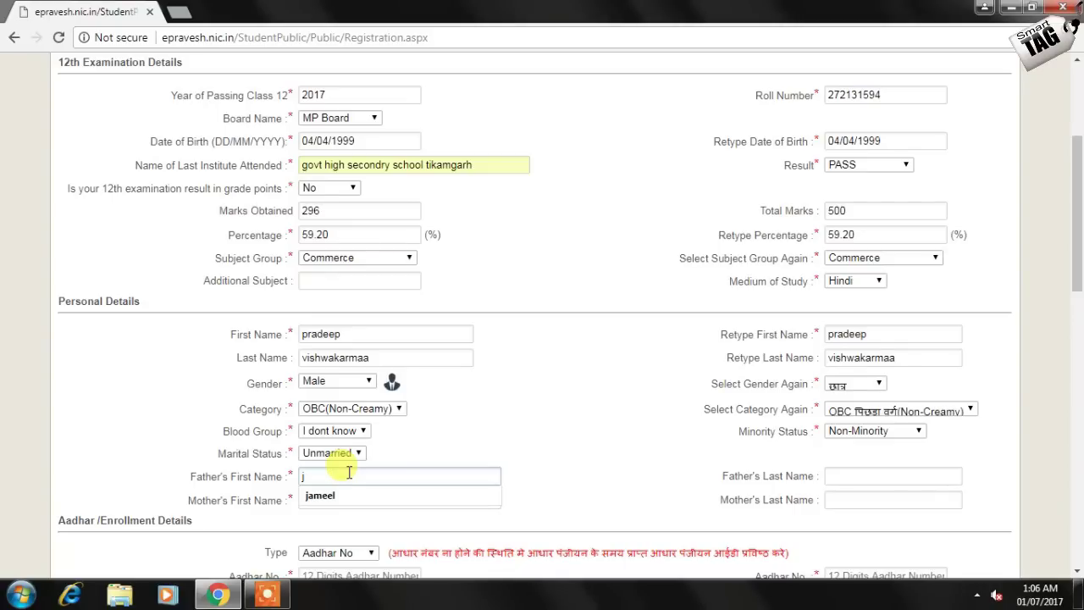
type("wala")
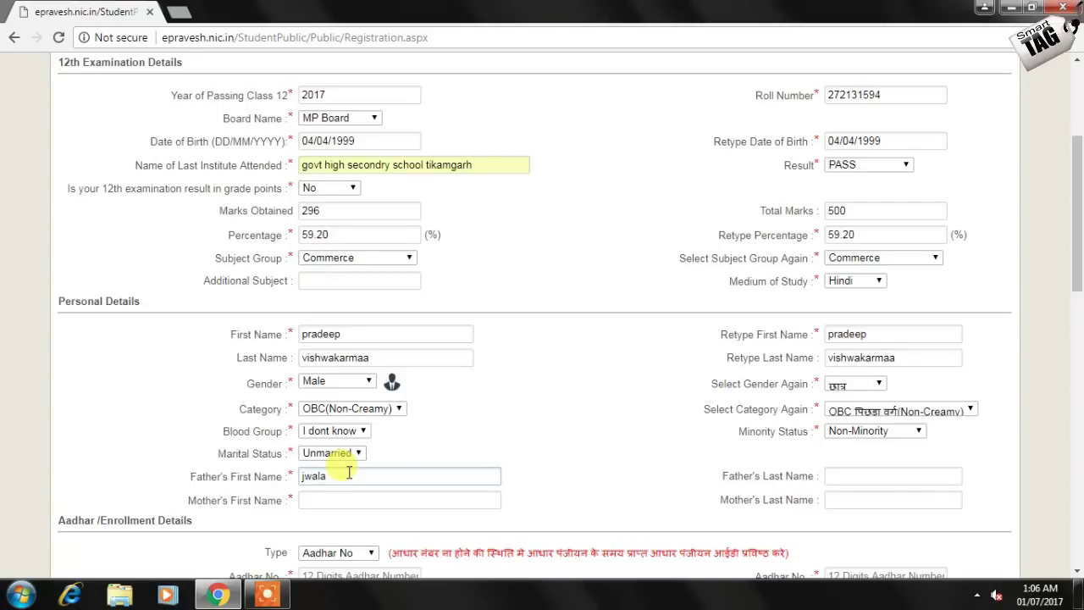
type(" prasad")
left_click(346, 500)
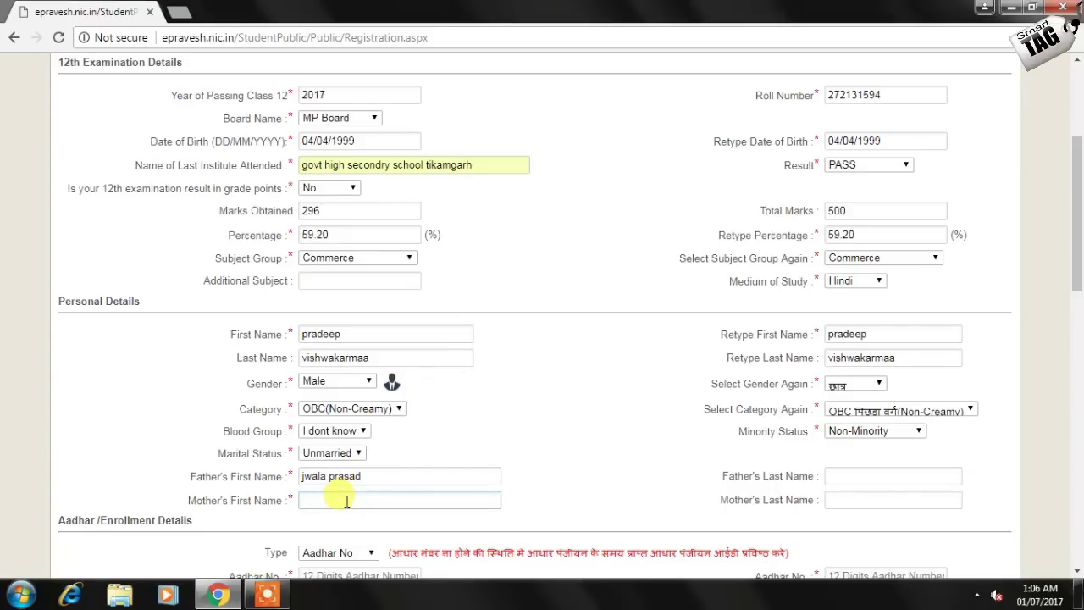
type("san")
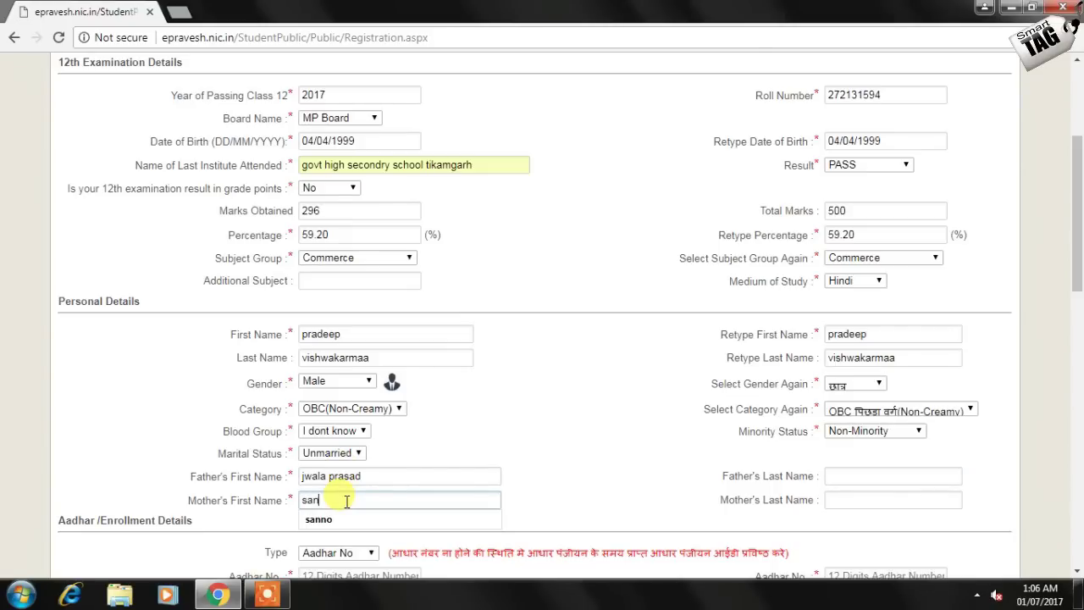
scroll(346, 501, "down", 2)
Finish the mother's first name and enter the Aadhaar number in both Aadhaar fields
type("dhya")
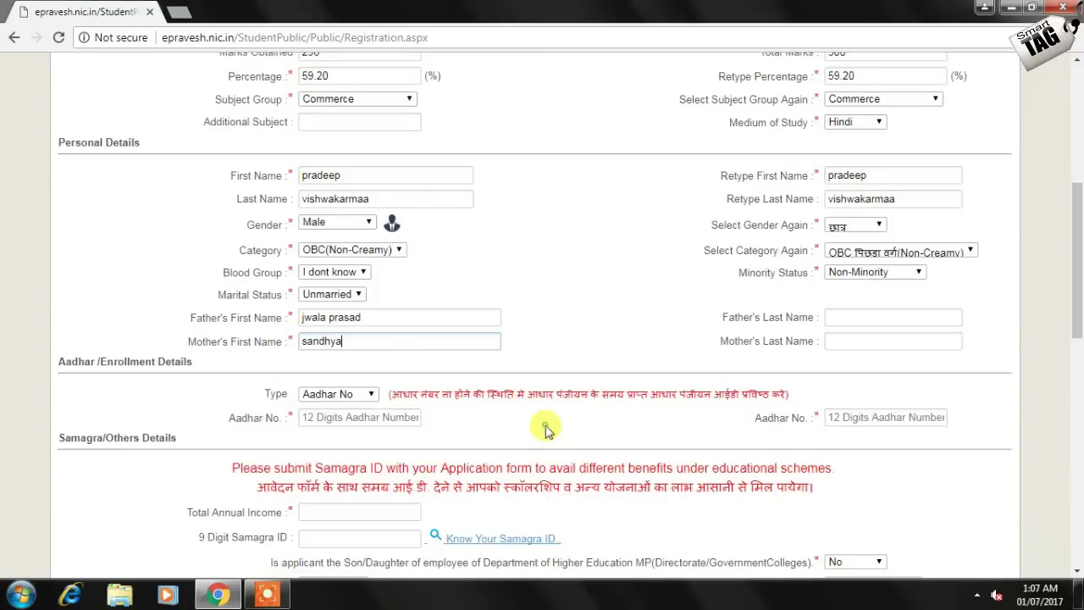
left_click(347, 417)
scroll(348, 417, "down", 1)
left_click(350, 338)
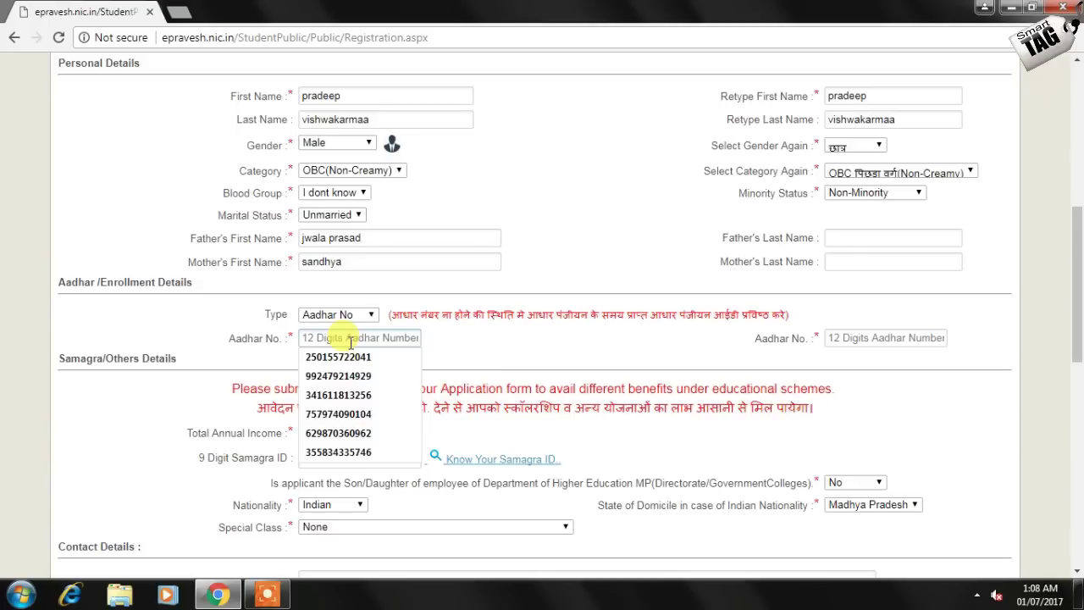
key("ctrl+v")
left_click(836, 338)
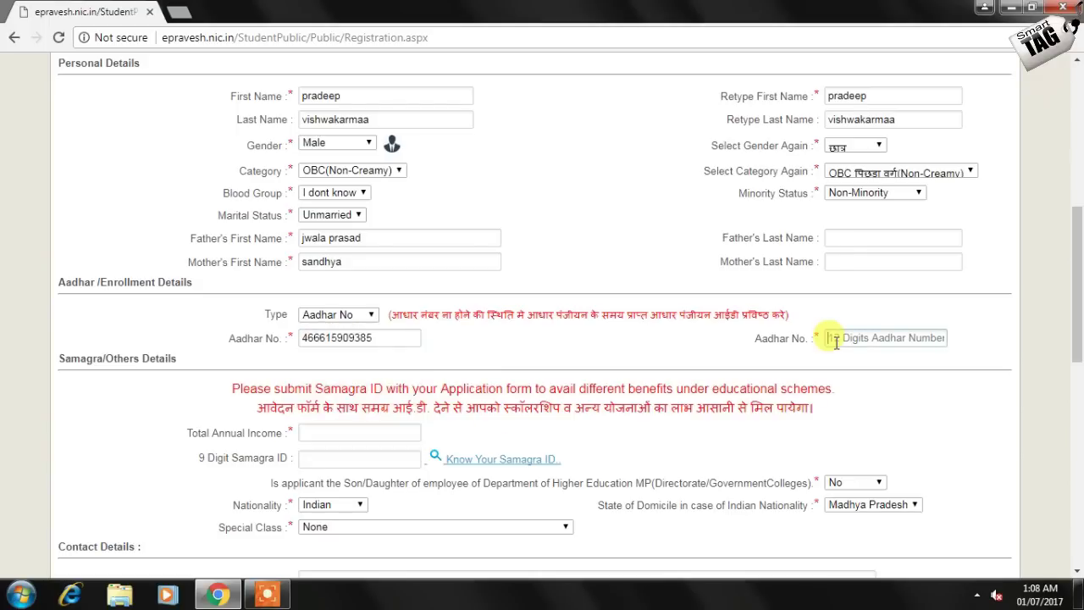
key("ctrl+v")
Set the total annual income to 35000 from the suggestions
left_click(379, 432)
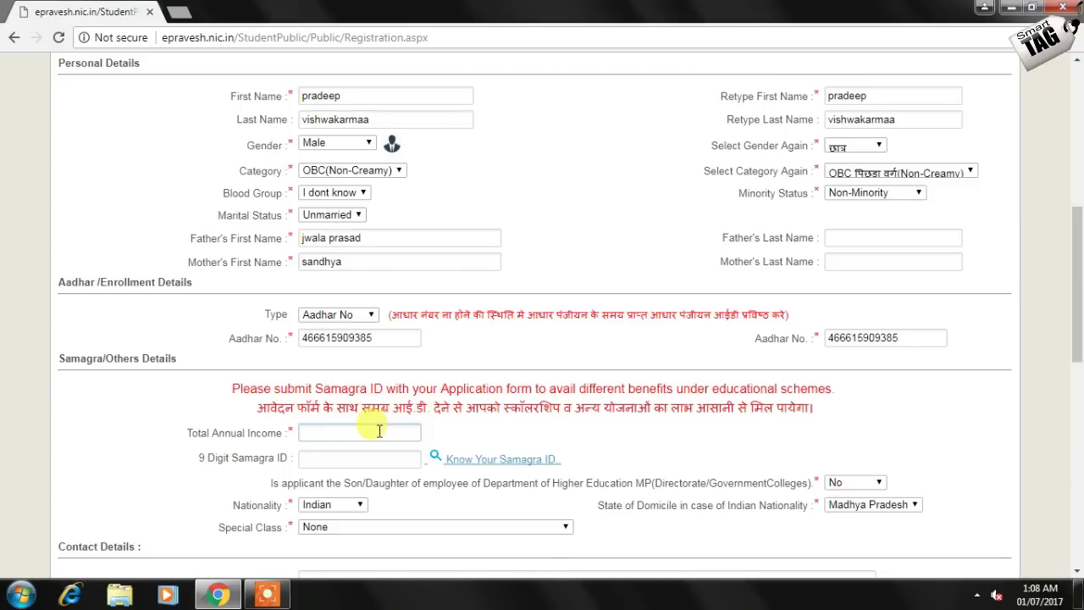
type("3")
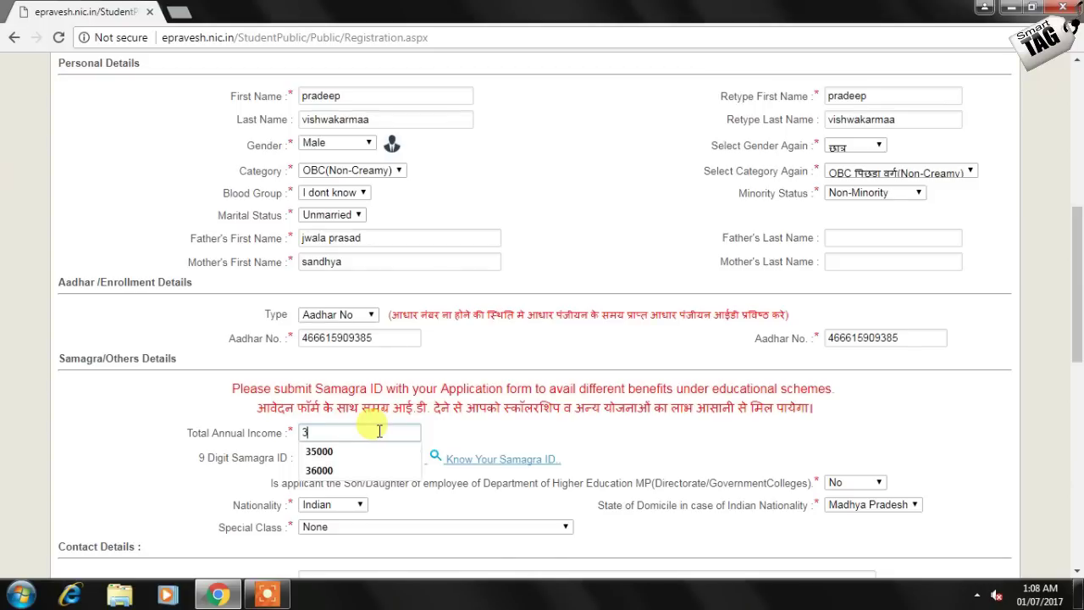
left_click(356, 451)
scroll(381, 440, "down", 2)
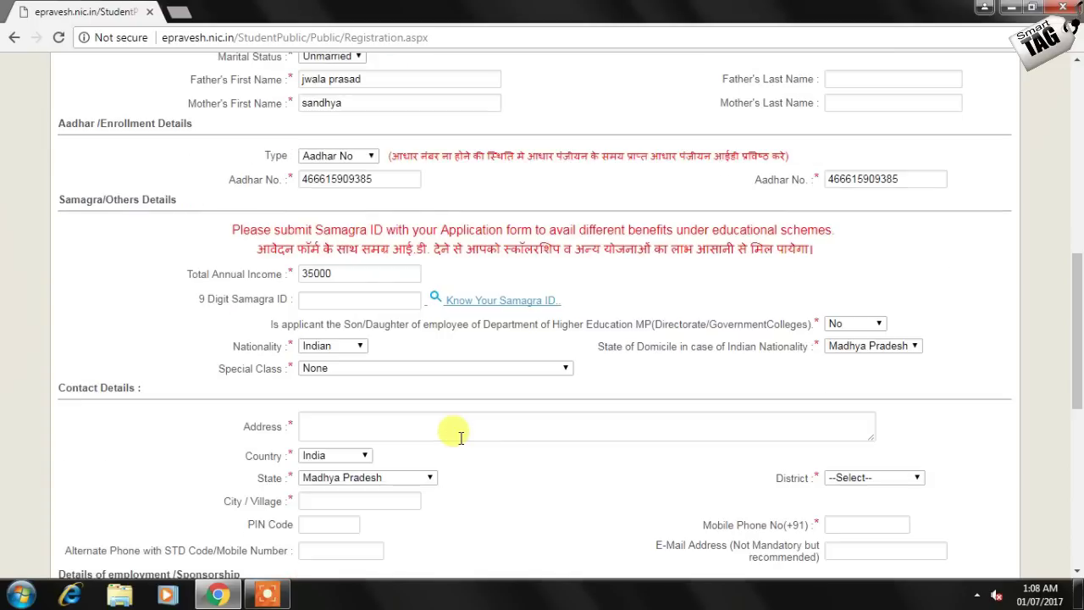
Enter the postal address and correct the mobile number's last digits
left_click(405, 417)
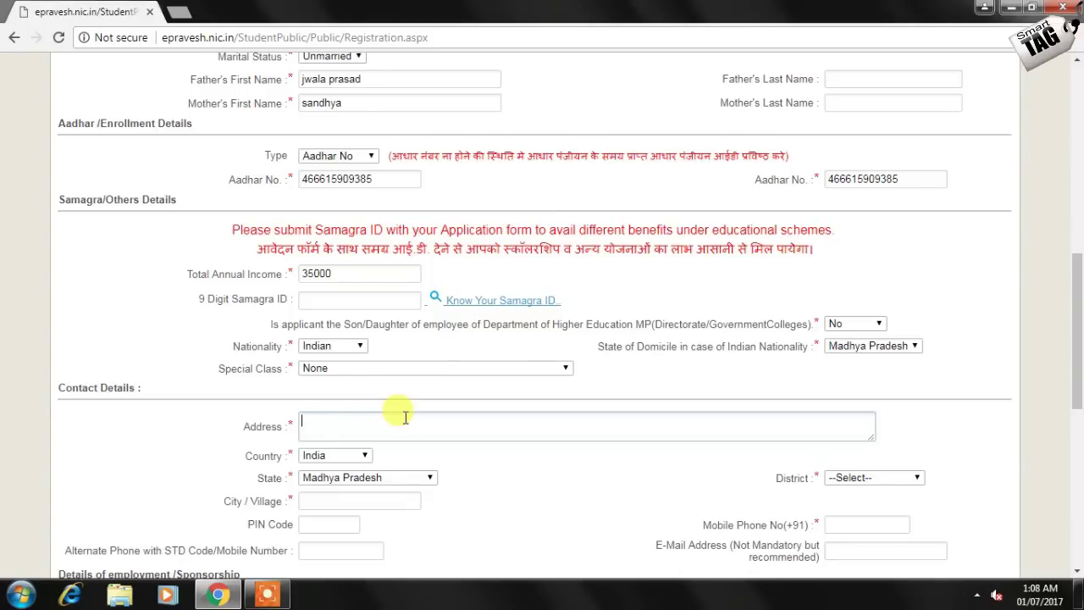
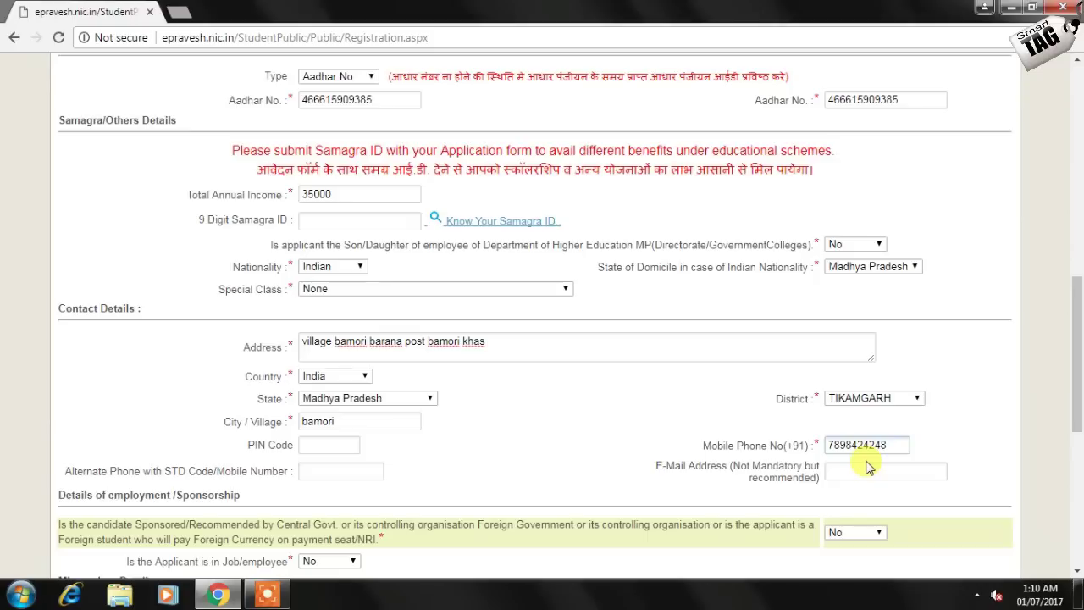
type("4898")
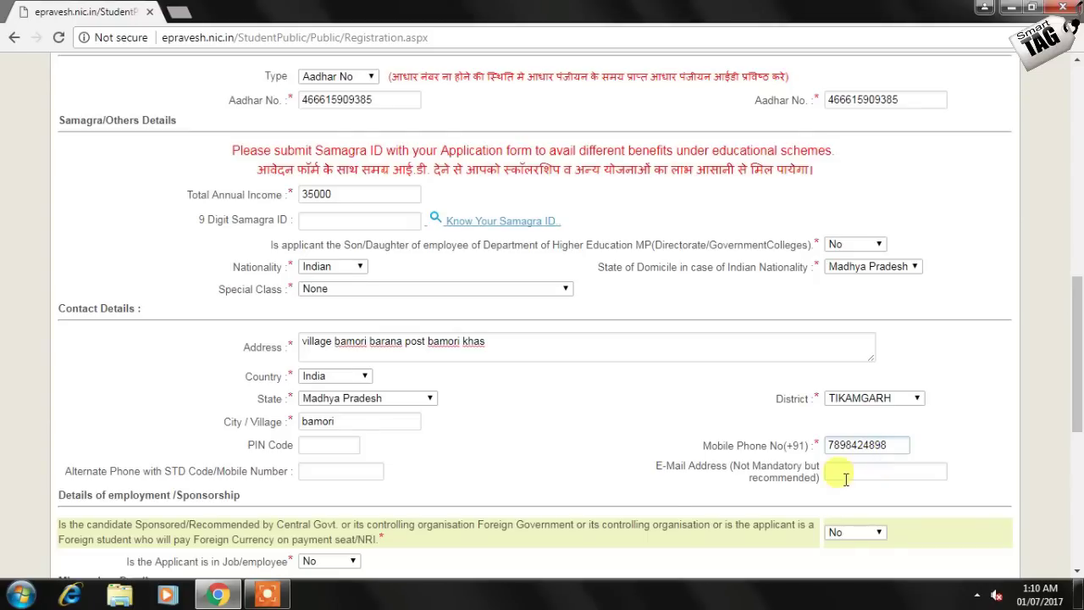
key("BackSpace")
key("BackSpace")
type("78")
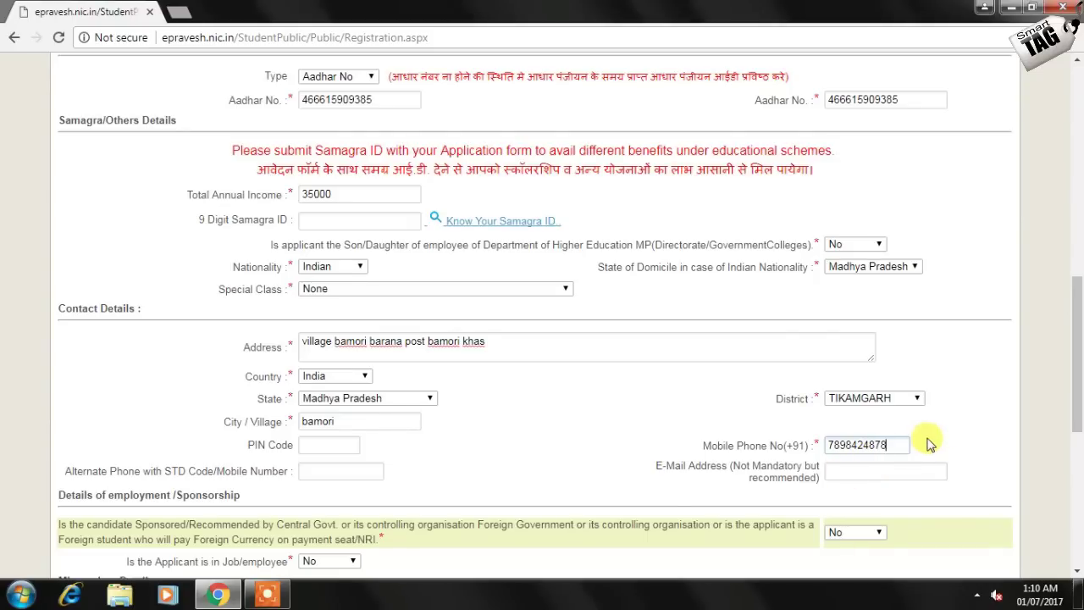
Enter the secret key twice and the verification code, then save the registration
left_click(380, 460)
type("1234")
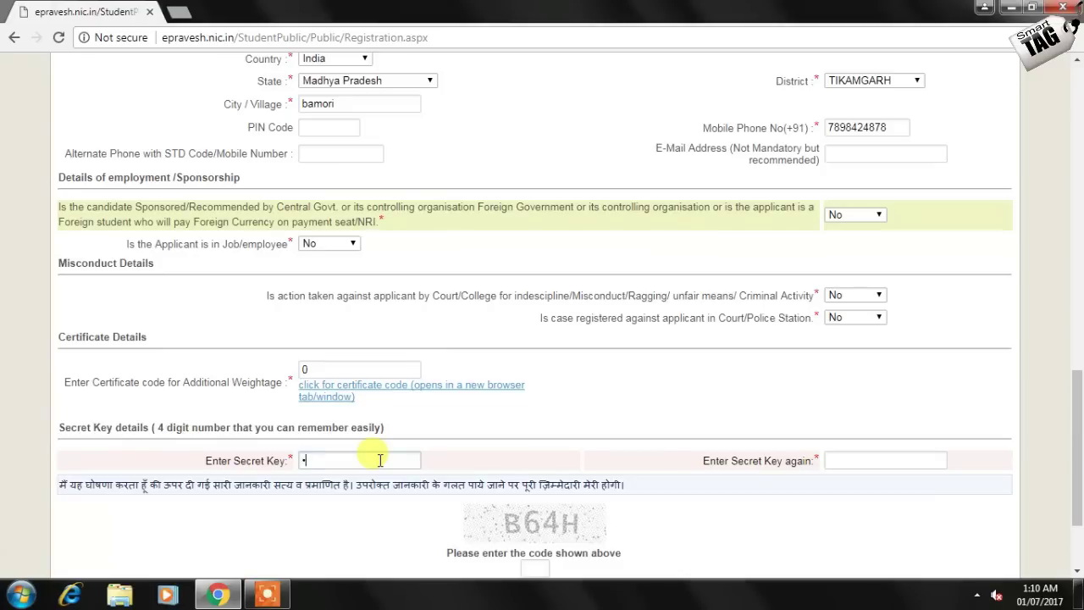
key("Tab")
type("1234")
key("Tab")
type("B64H")
scroll(375, 450, "down", 3)
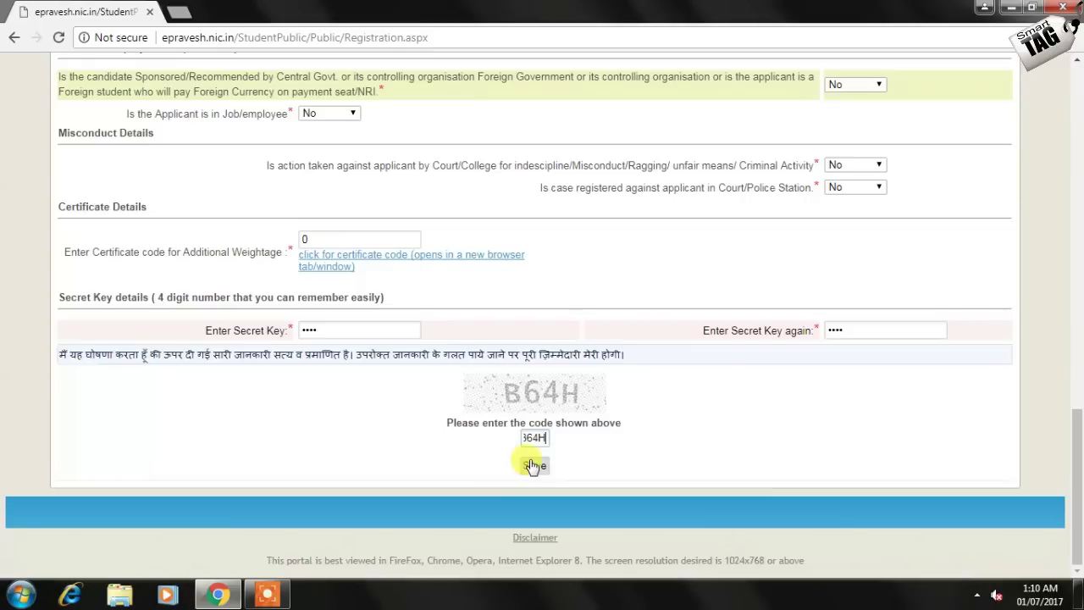
left_click(533, 466)
Copy the generated Applicant ID and go to Register your Choices
double_click(559, 257)
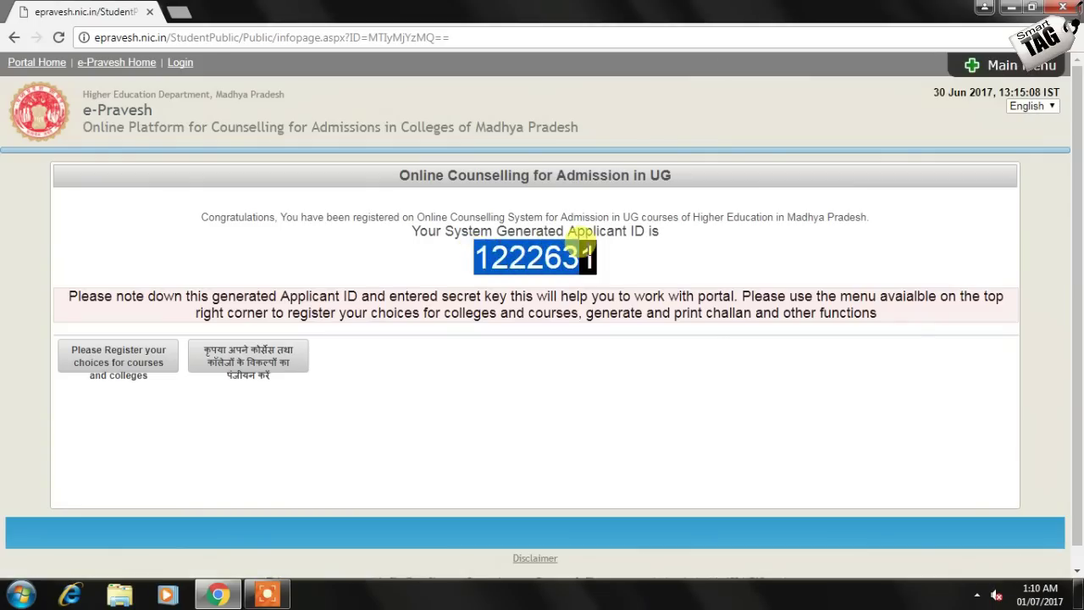
key("ctrl+c")
left_click(255, 363)
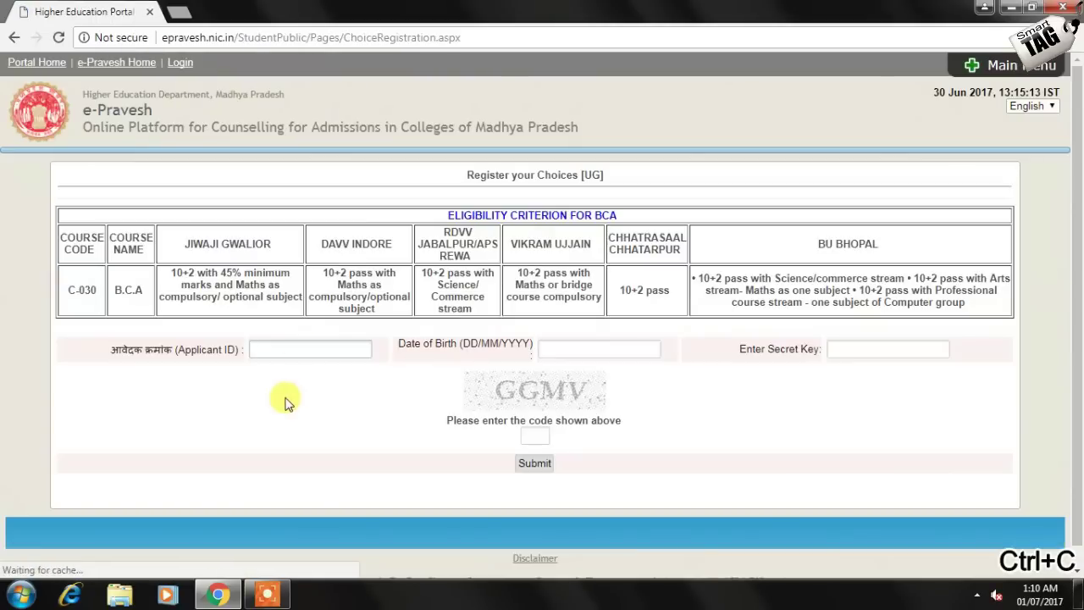
Sign in with the pasted Applicant ID, date of birth, secret key and verification code
left_click(286, 347)
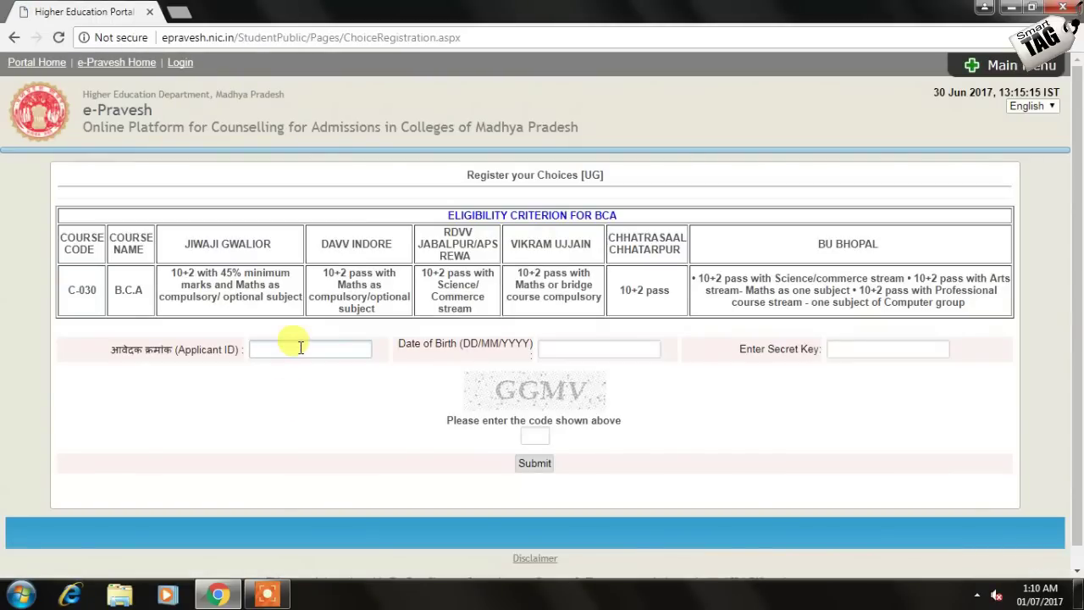
key("ctrl+v")
key("Tab")
type("04/04/1999")
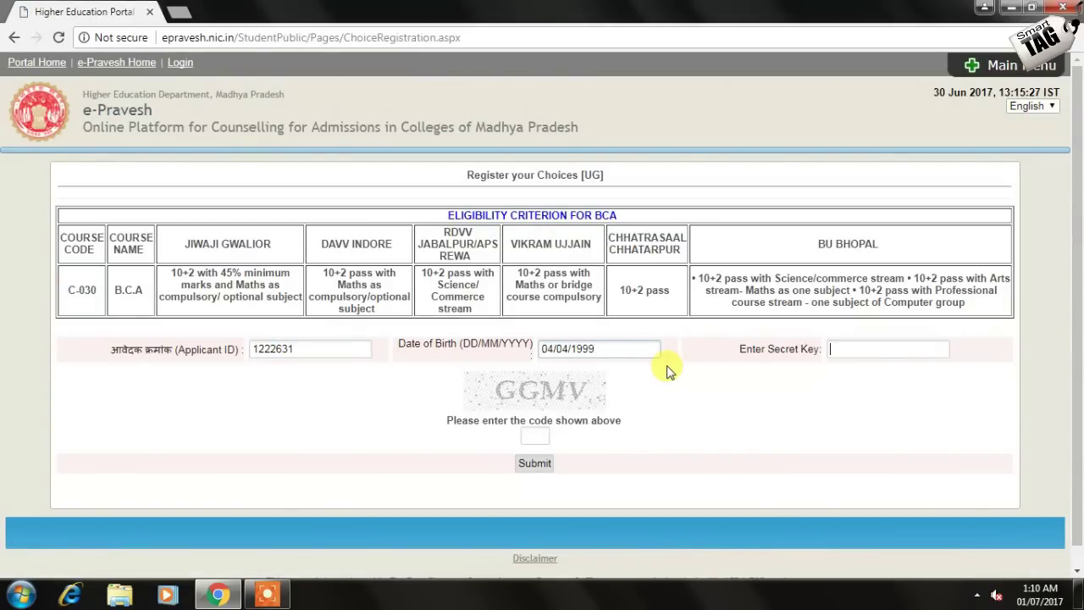
key("Tab")
type("1234")
key("Tab")
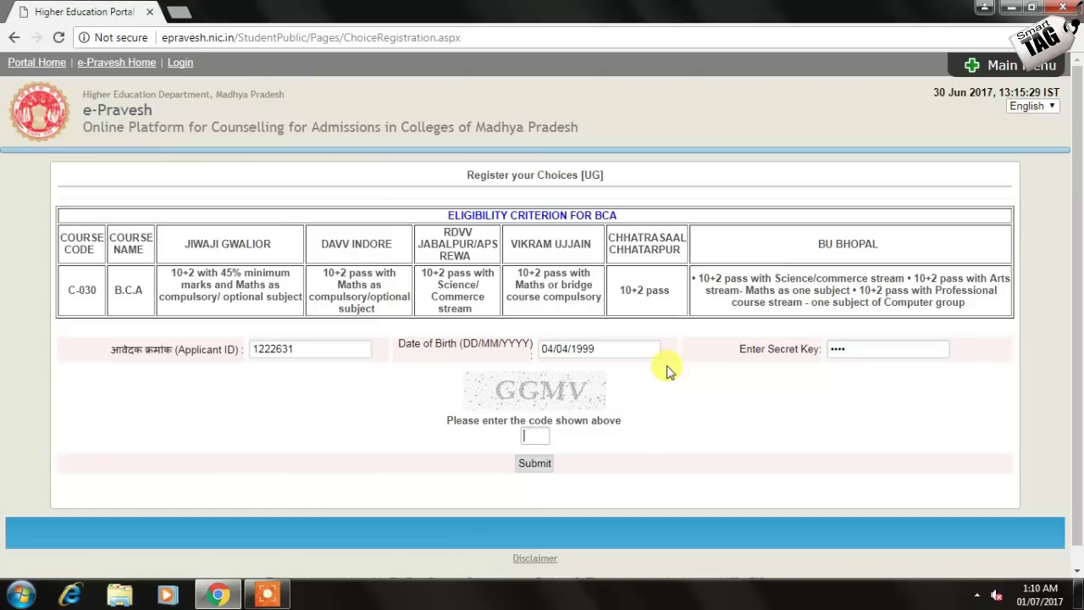
type("GGMV")
left_click(541, 466)
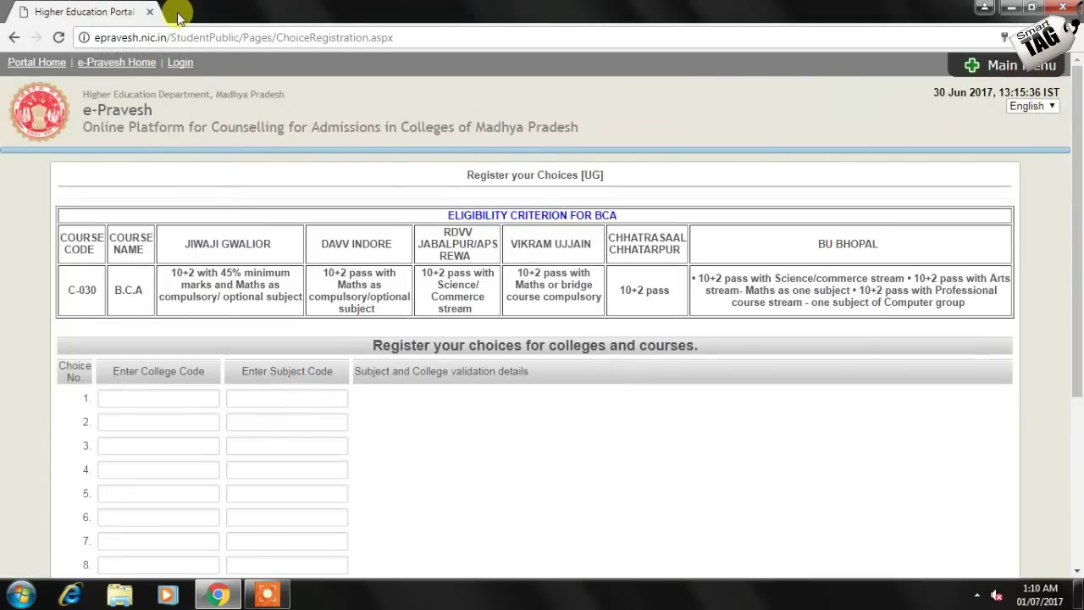
In a new tab, load epravesh.nic.in and follow Portal Home to mphighereducation.nic.in
left_click(179, 14)
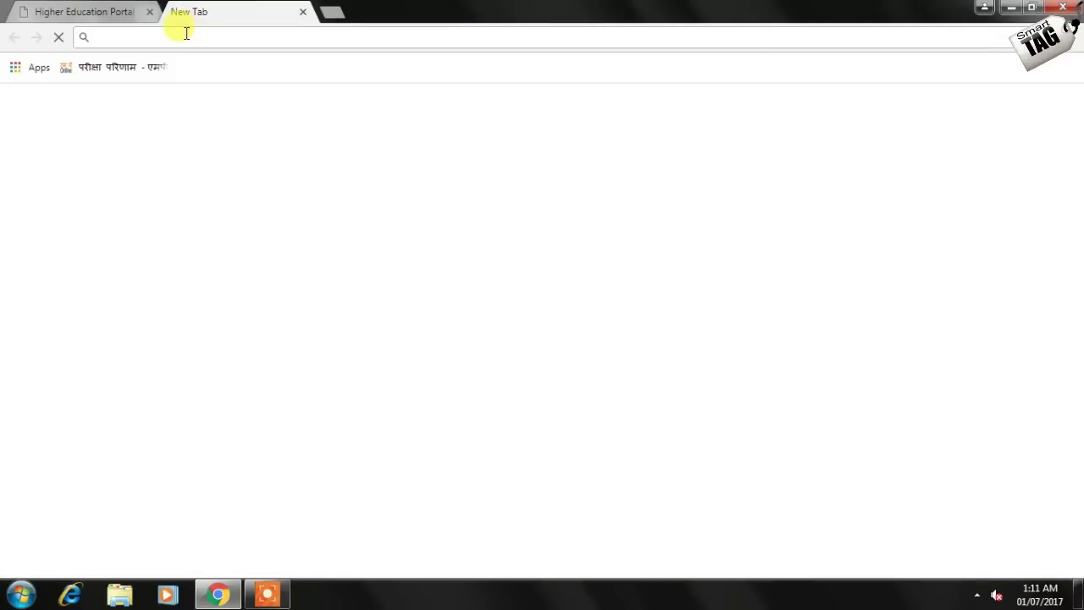
type("epravesh.nic.in")
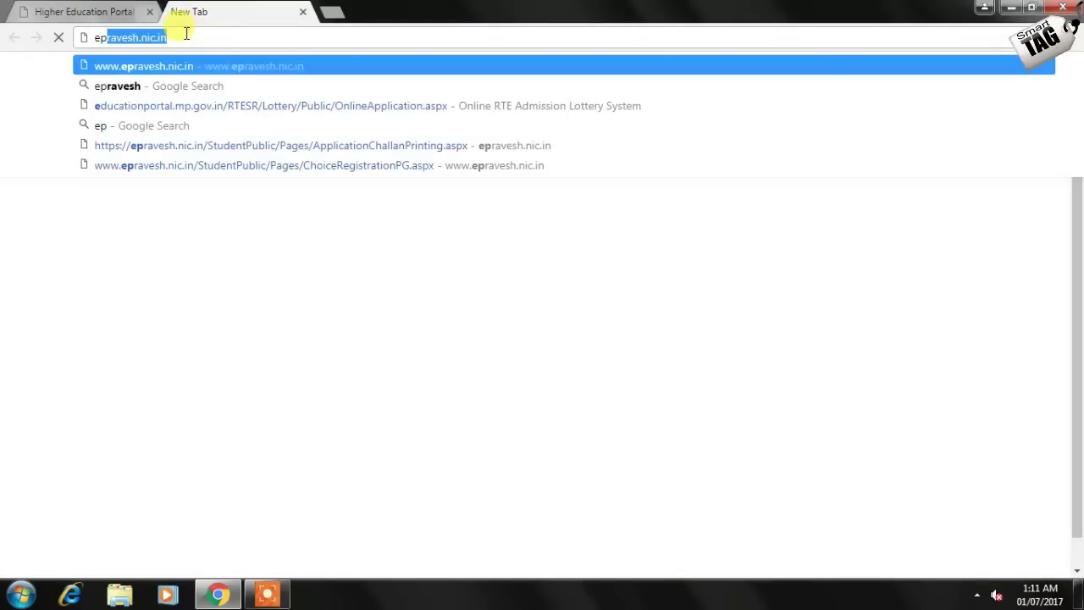
key("Return")
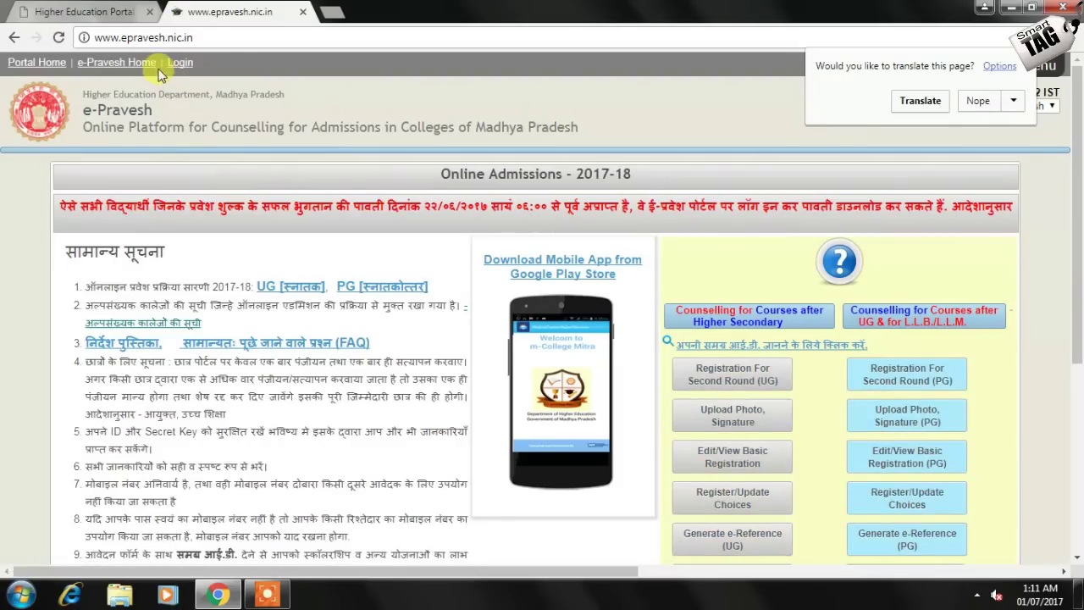
left_click(51, 66)
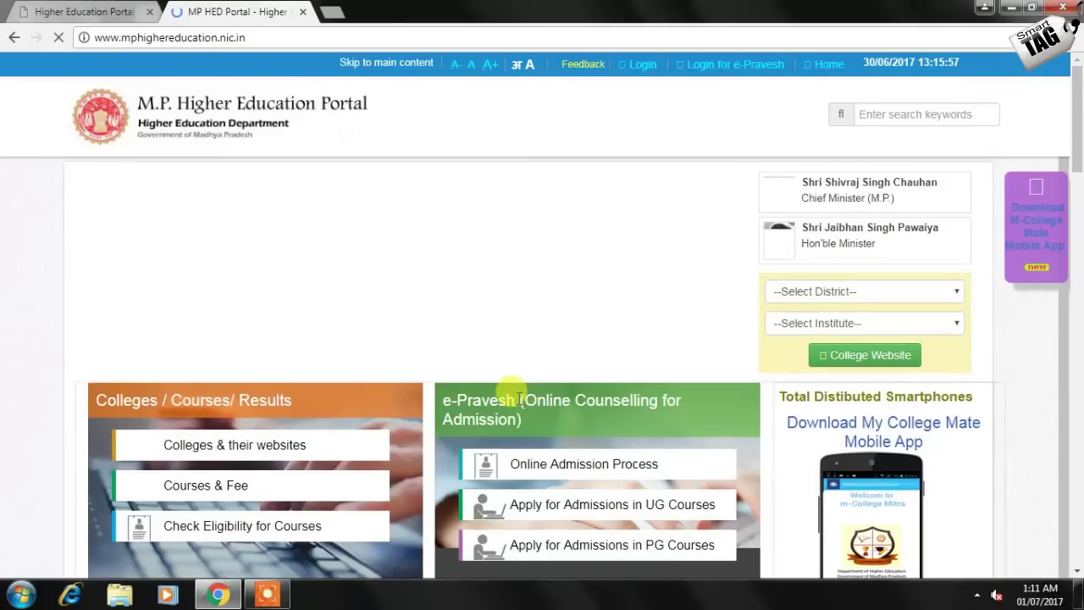
List colleges filtered by TIKAMGARH, Government, Hindi and Boys & Girls (Co-Ed)
scroll(434, 400, "down", 1)
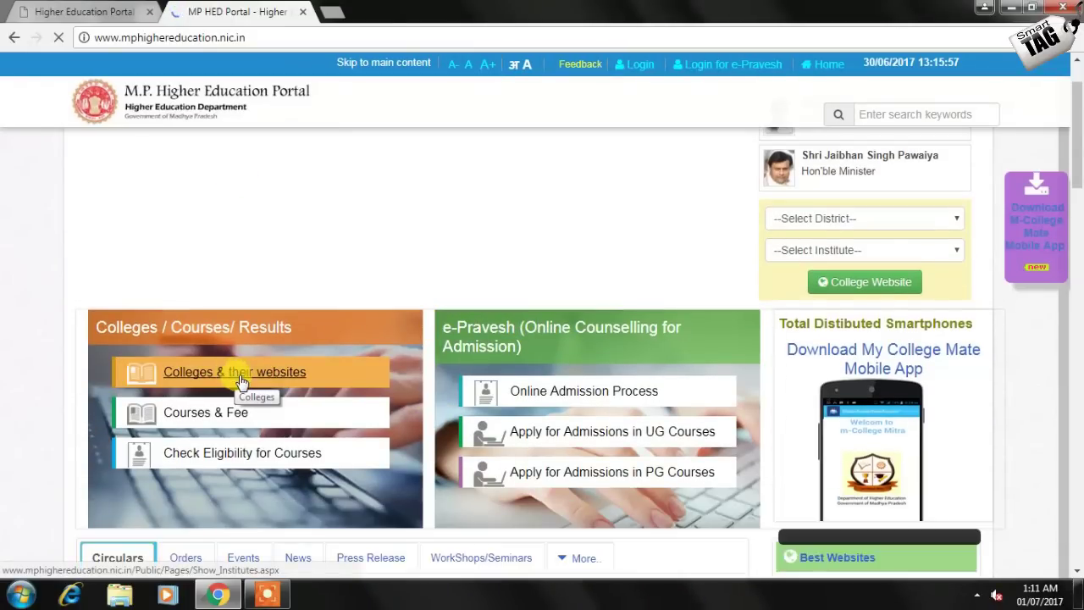
left_click(241, 379)
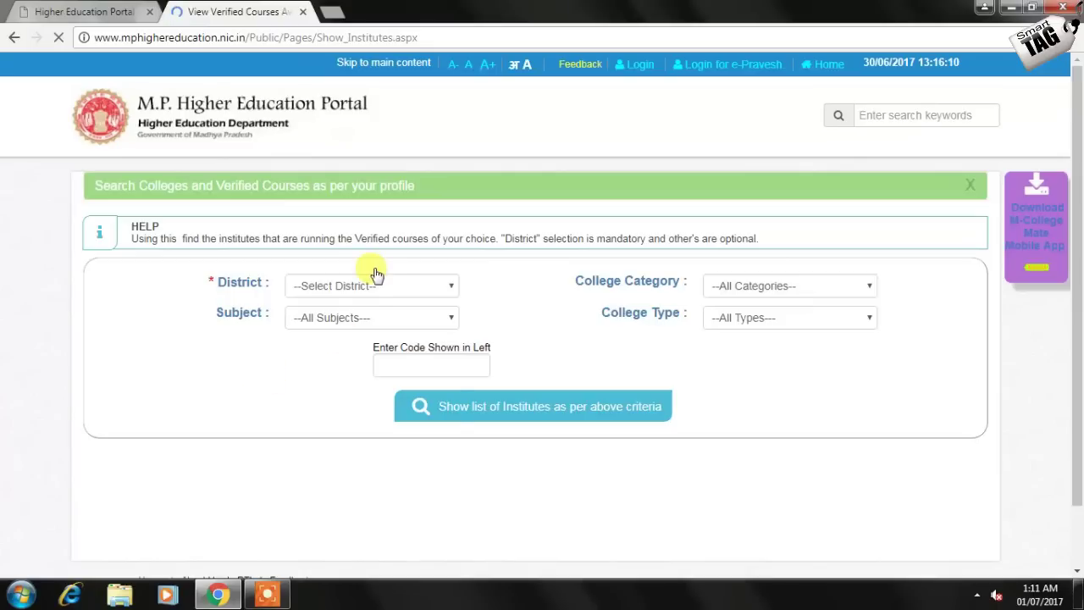
left_click(377, 285)
key("t")
key("Return")
left_click(763, 288)
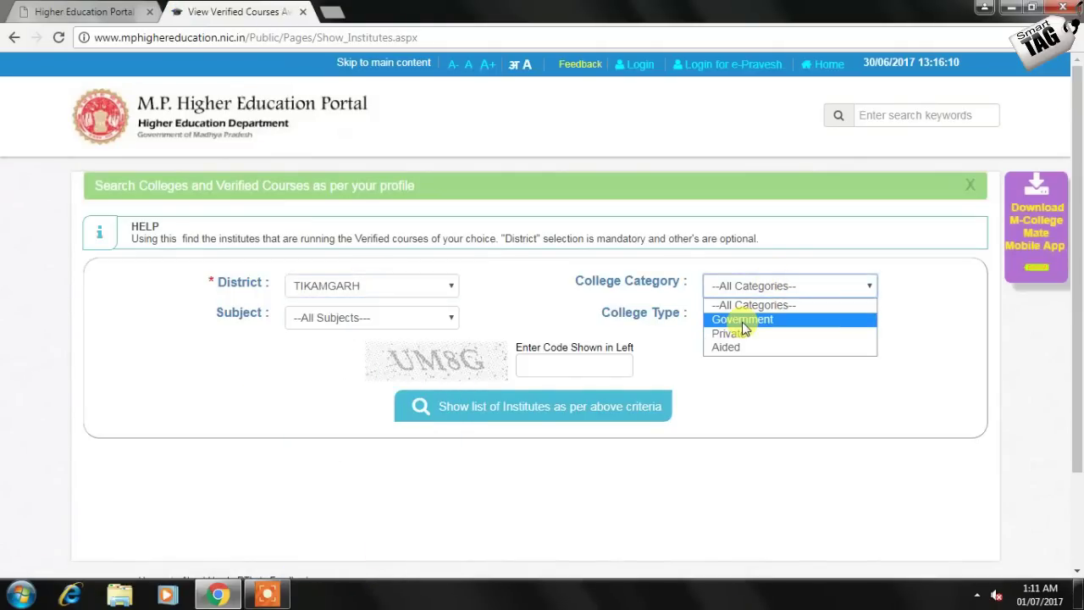
left_click(743, 319)
left_click(398, 318)
key("h")
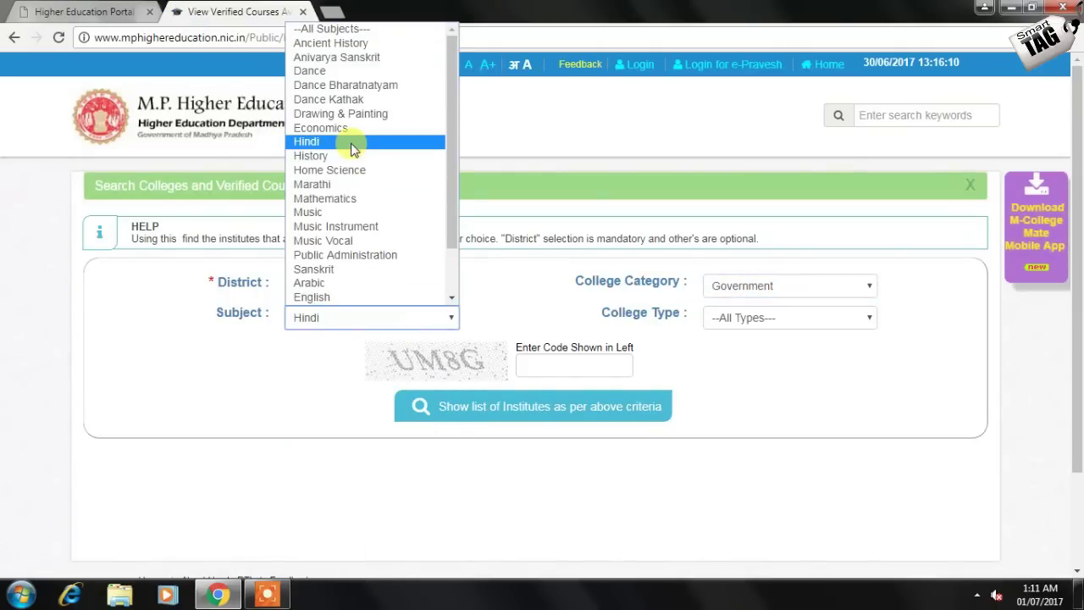
left_click(357, 144)
left_click(784, 318)
left_click(791, 380)
left_click(577, 364)
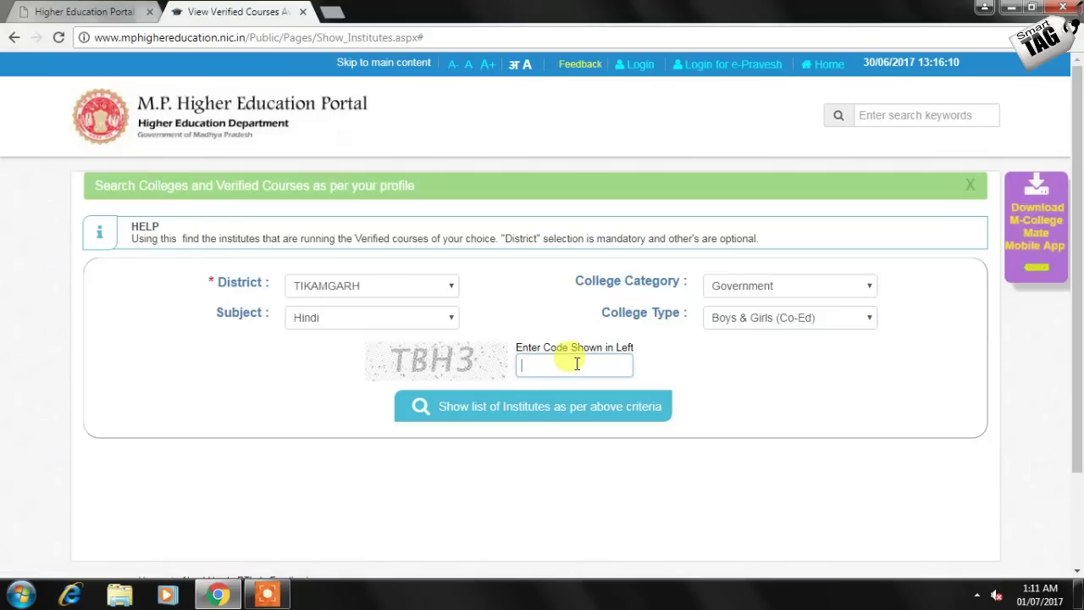
type("TBH3")
left_click(590, 420)
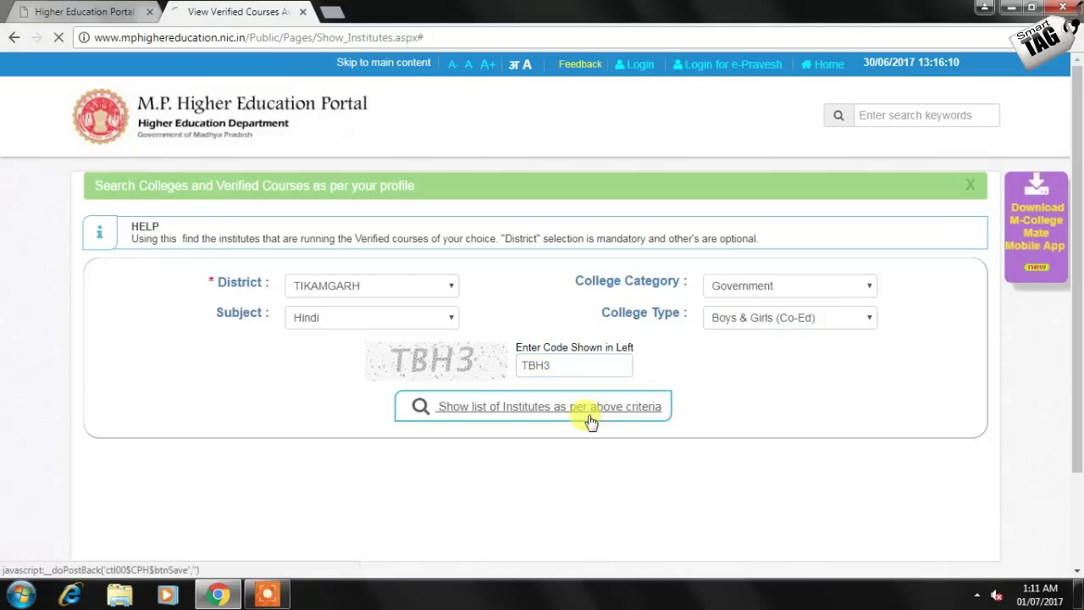
View the verified courses of Govt P G College, Tikamgarh
scroll(661, 411, "down", 3)
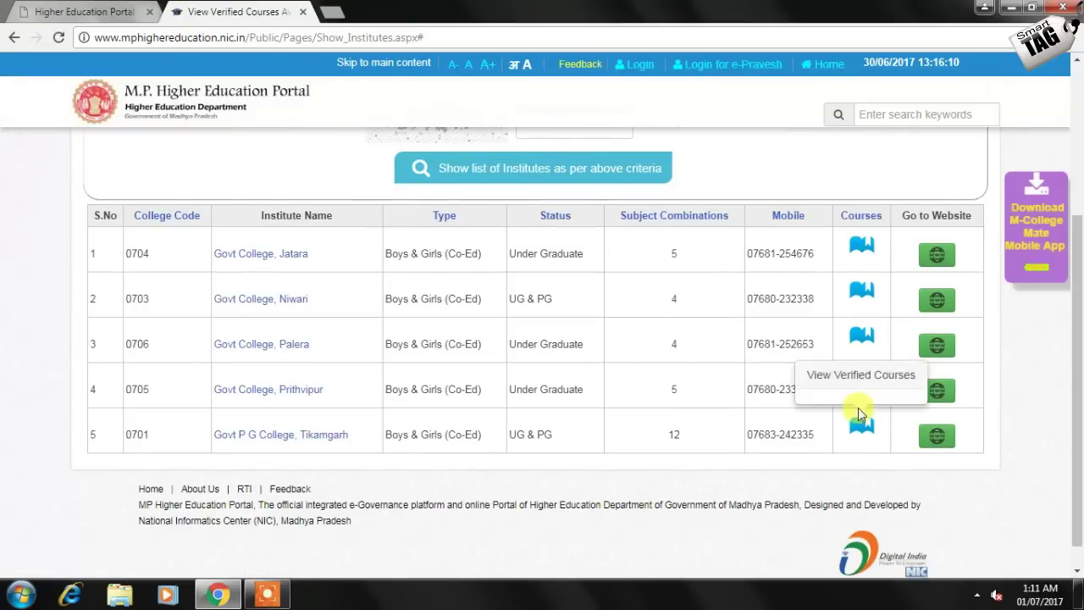
left_click(860, 424)
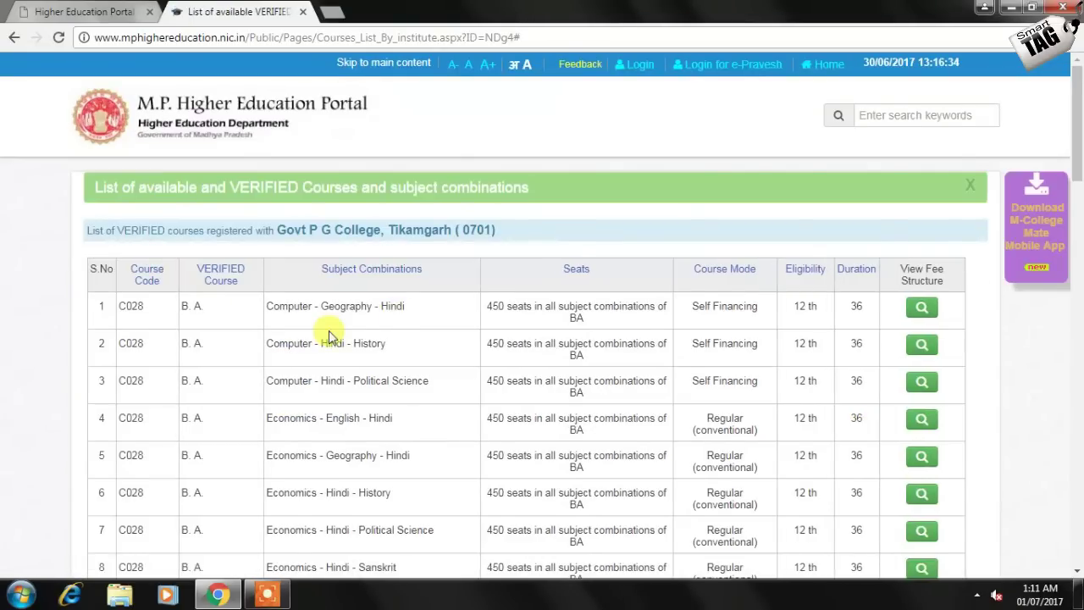
scroll(328, 337, "down", 4)
scroll(316, 339, "down", 9)
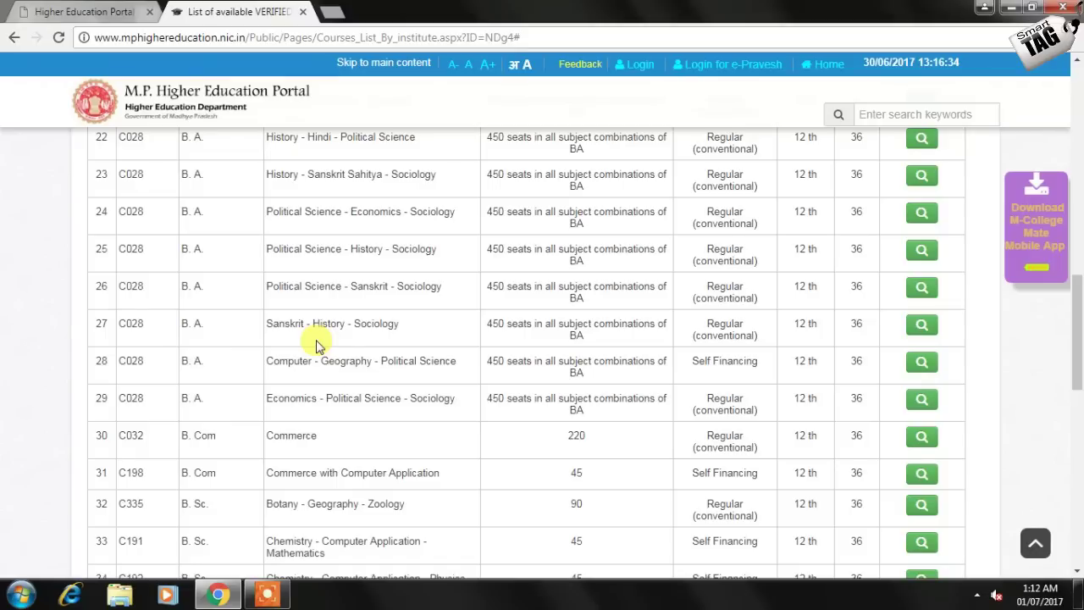
scroll(199, 414, "up", 1)
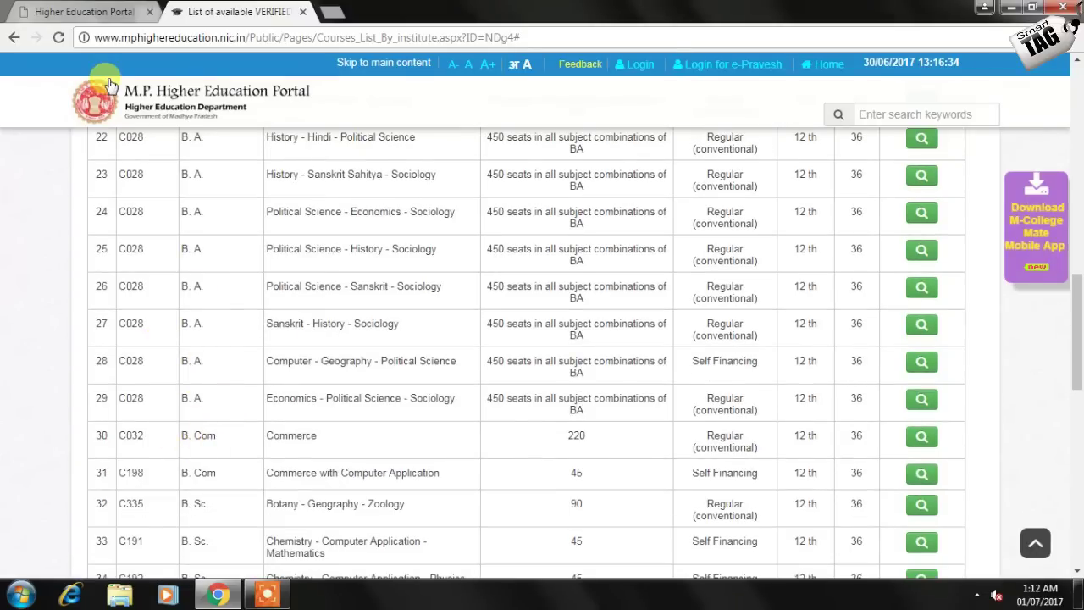
Enter choice 1 as college 0701 with C028 B.A. Arts and choice 2 as 0701 with C032 B.Com
left_click(97, 12)
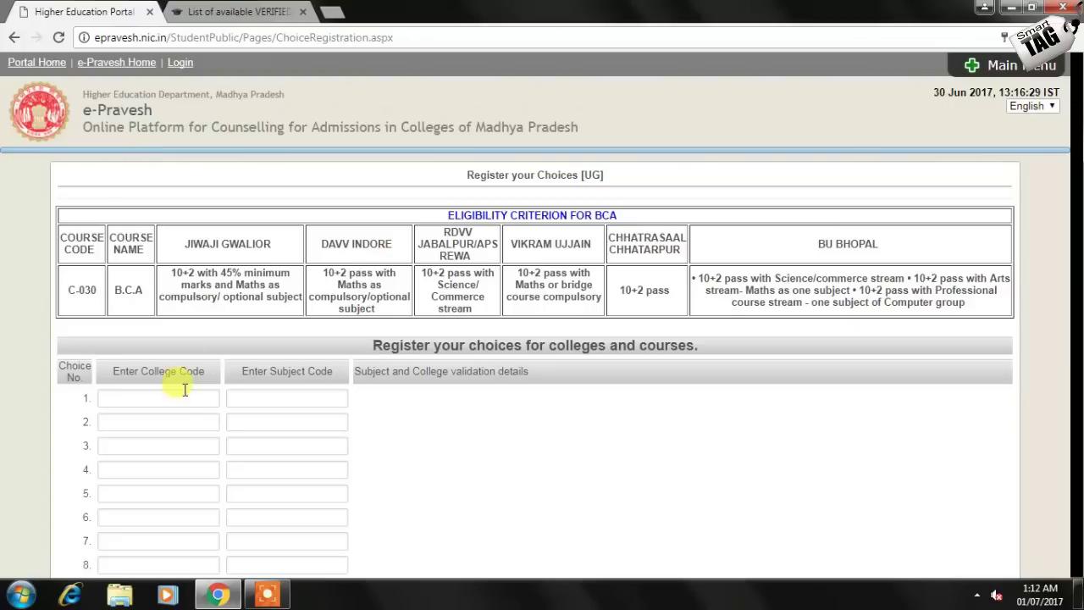
left_click(188, 398)
type("0701")
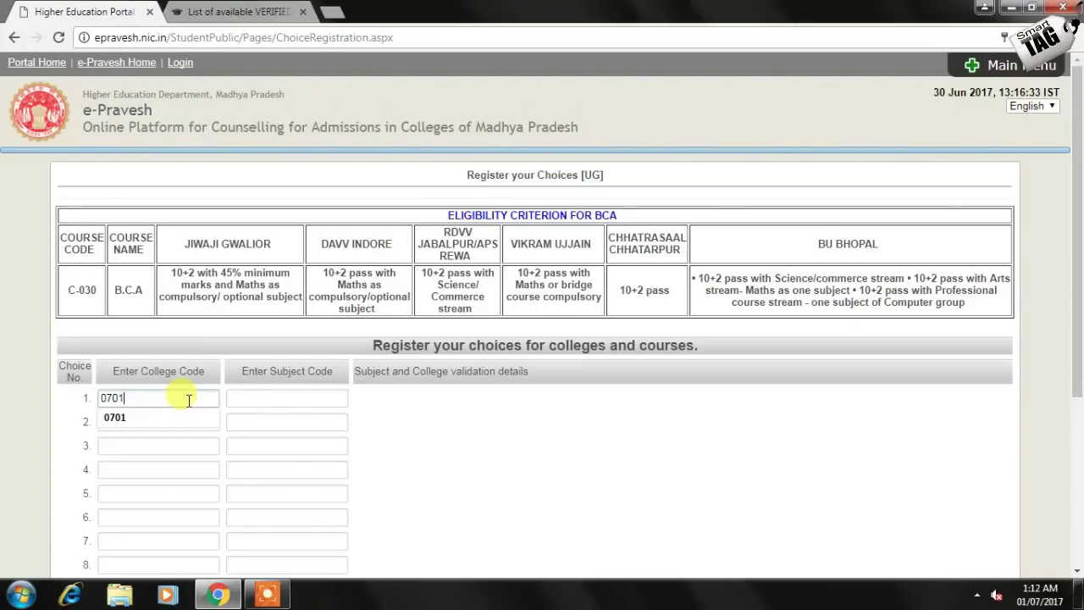
left_click(242, 399)
type("C2")
type("28")
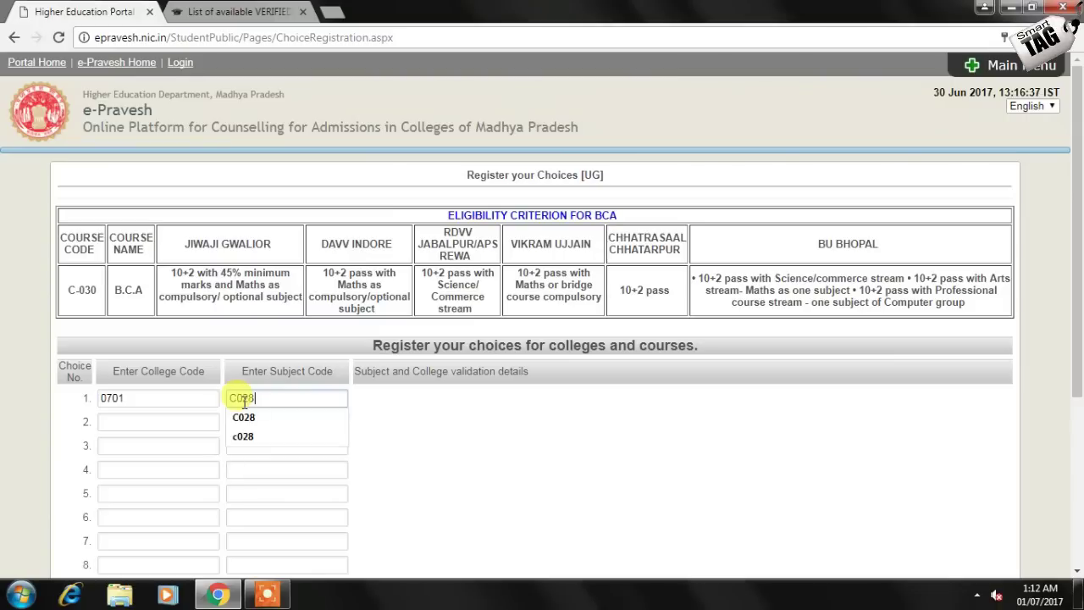
left_click(164, 426)
type("0701")
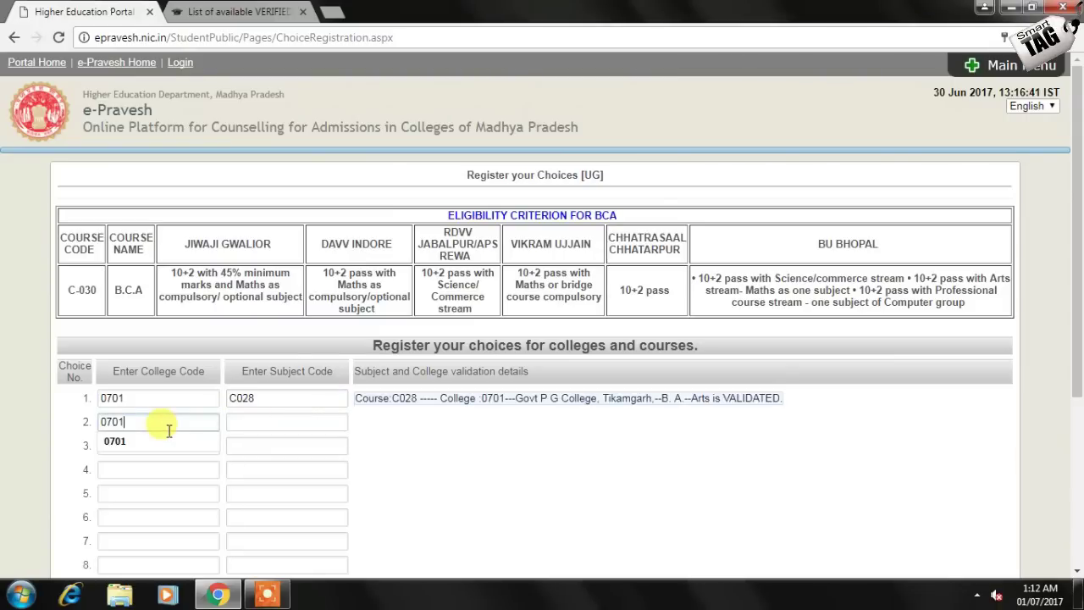
key("Tab")
type("C")
left_click(436, 496)
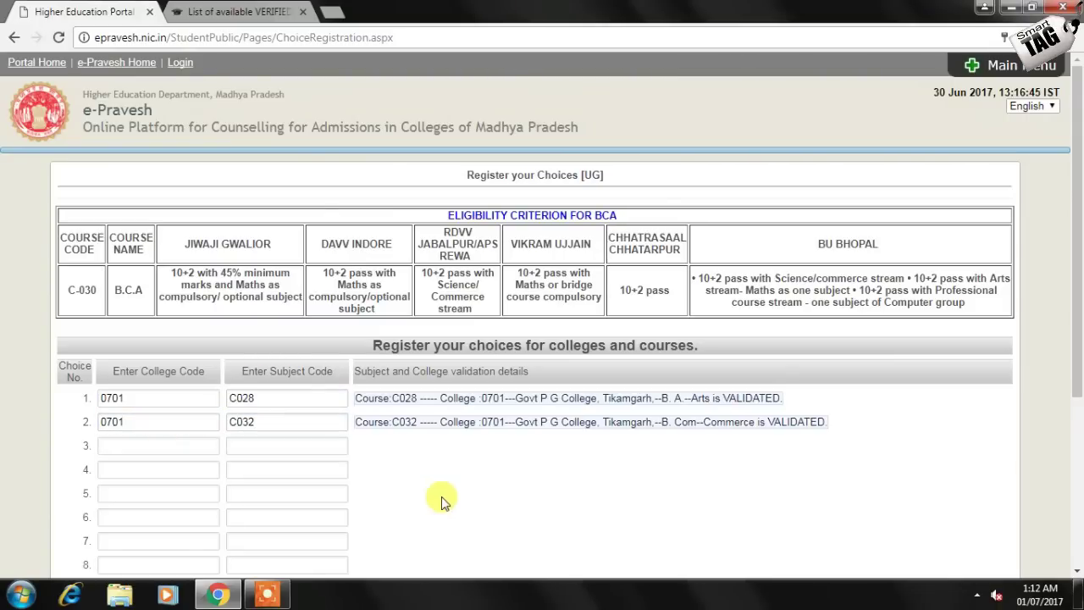
Register both choices and go to the Upload Photo, Signature (UG) page
scroll(484, 452, "down", 3)
left_click(559, 499)
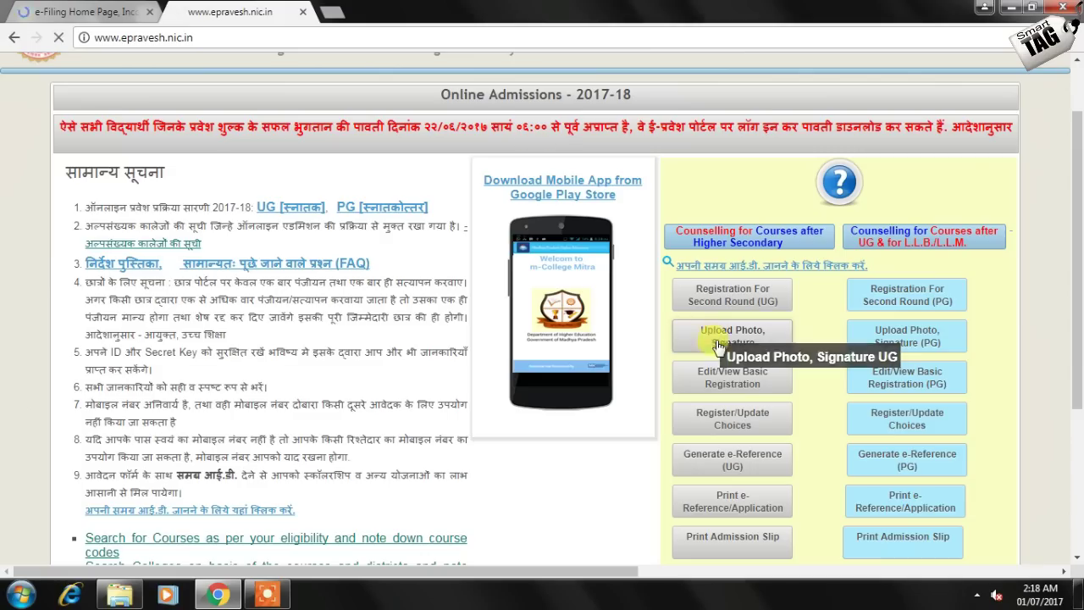
left_click(707, 398)
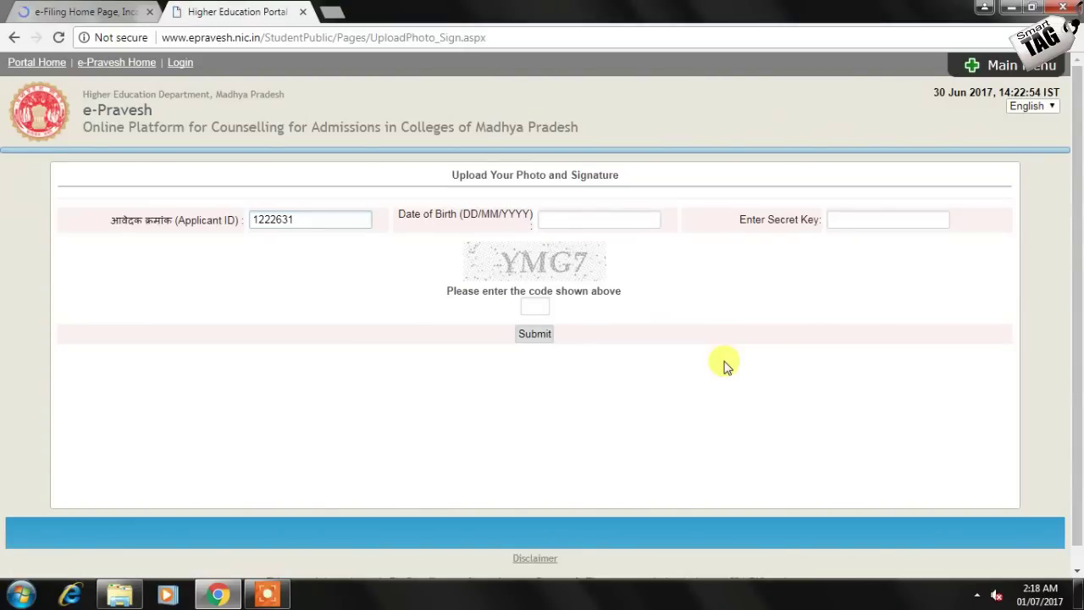
Log in to the upload page with the applicant's date of birth, secret key and captcha
key("Tab")
type("04/04/1999")
key("Tab")
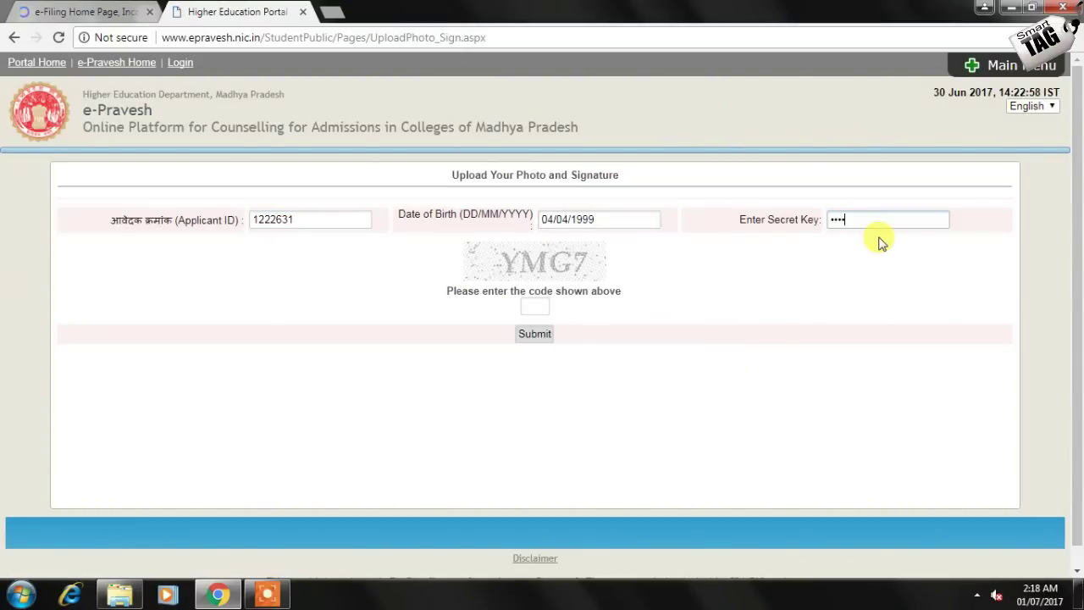
key("Tab")
type("YMG7")
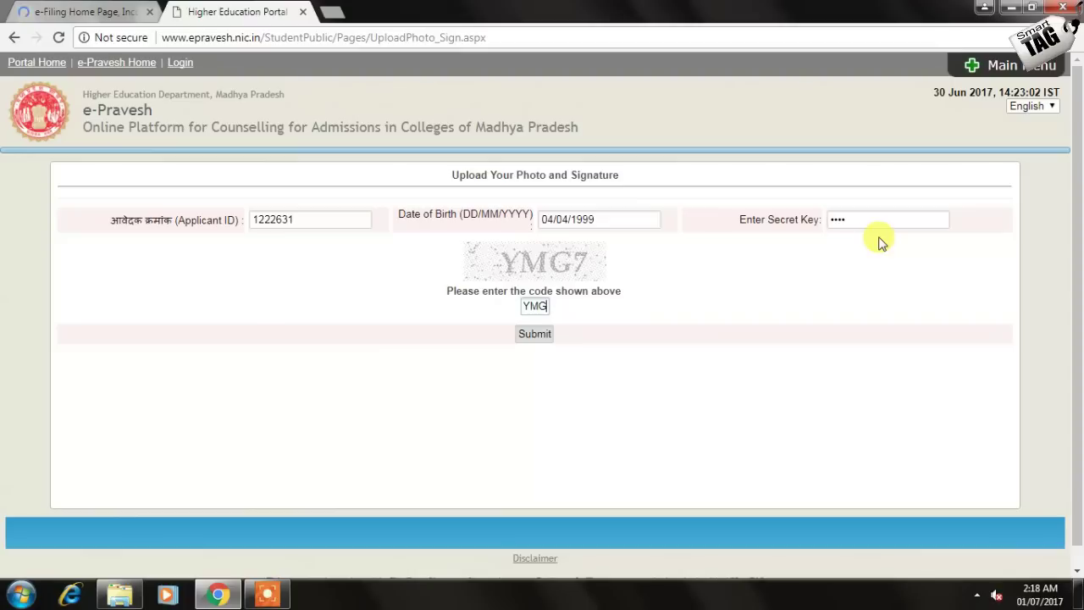
left_click(531, 336)
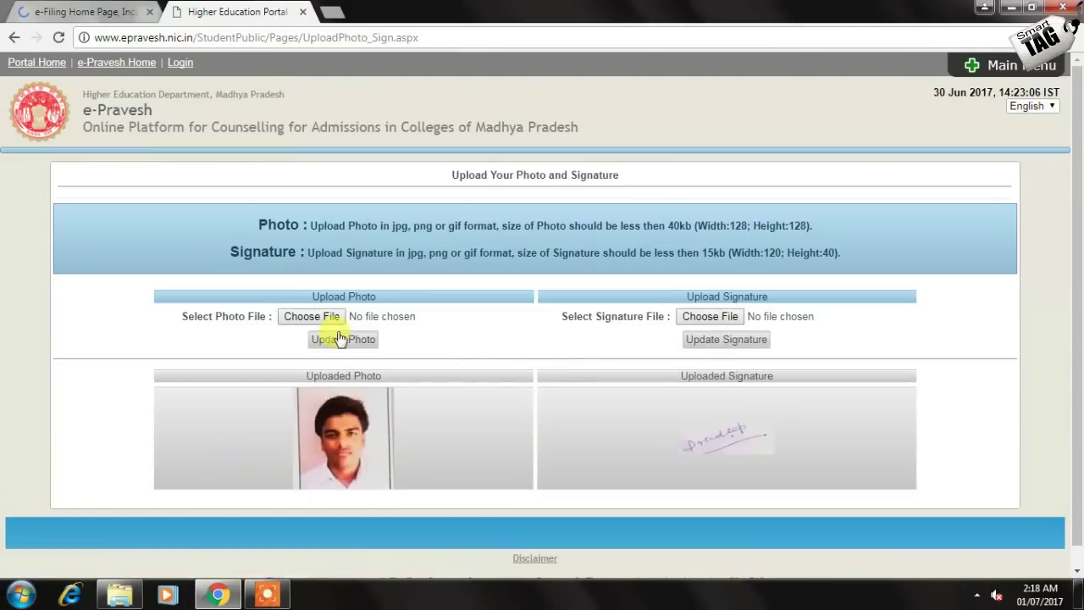
Leave the existing photo and signature unchanged and return to the e-Pravesh home page
left_click(311, 316)
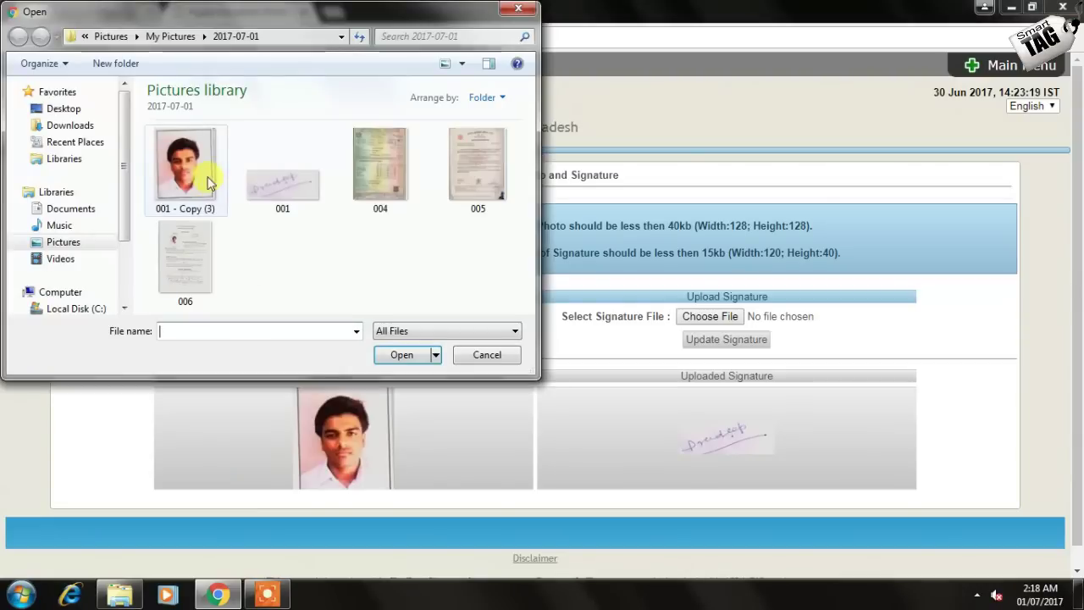
left_click(498, 356)
left_click(684, 324)
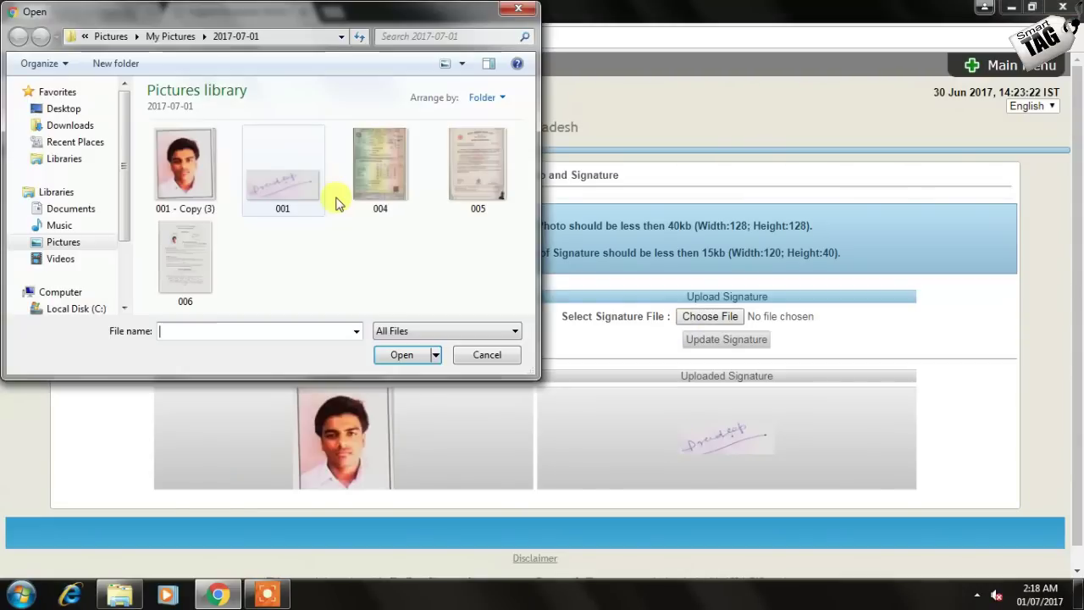
left_click(487, 355)
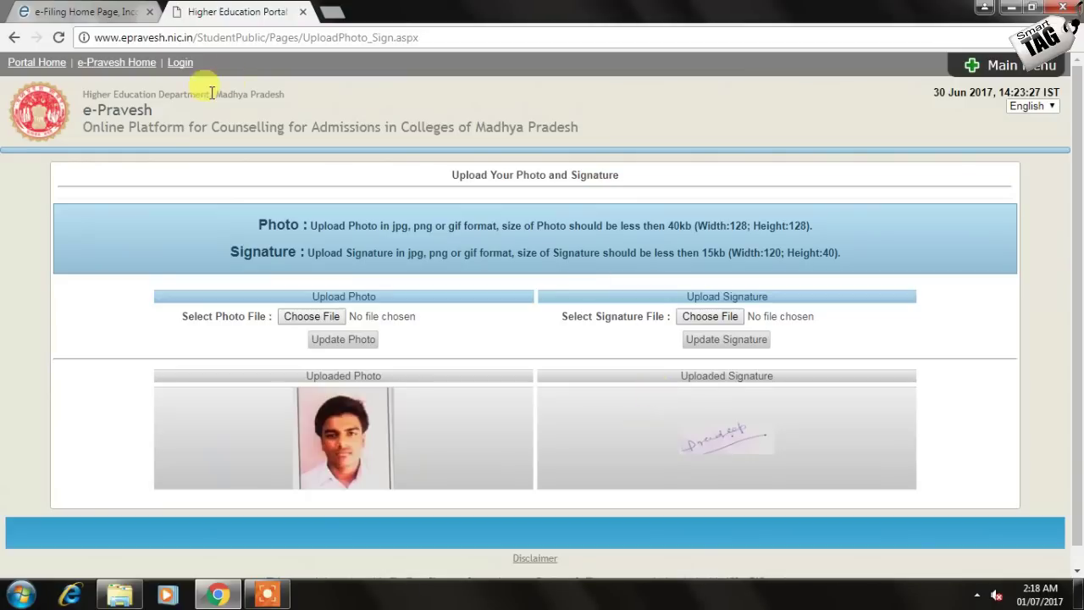
left_click(136, 63)
scroll(567, 313, "down", 5)
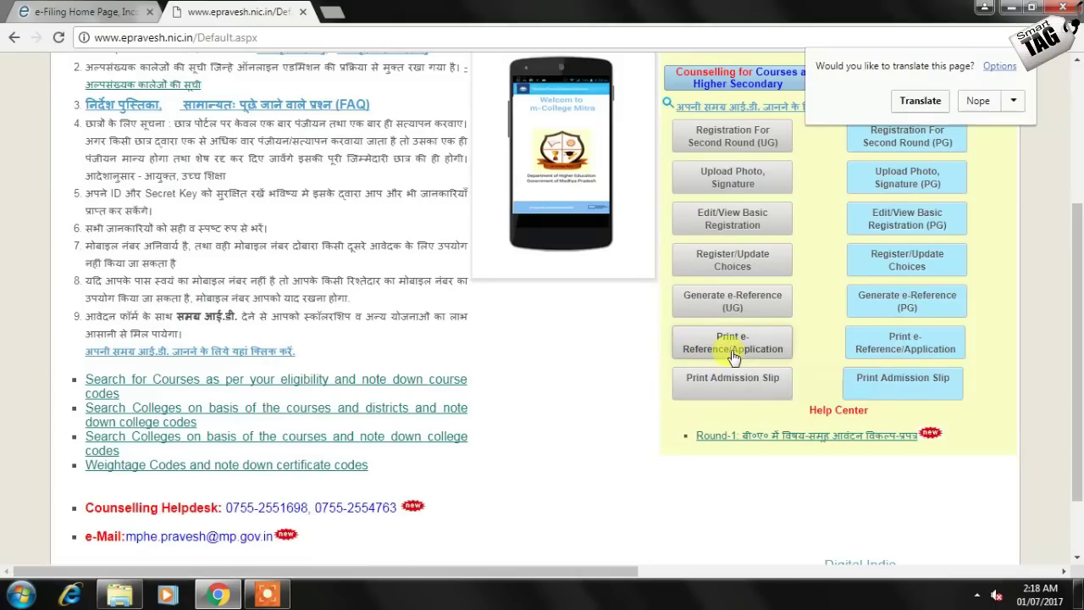
Log in to UG Application Printing with the applicant ID, secret key and captcha, and open the form printout
left_click(731, 353)
left_click(365, 350)
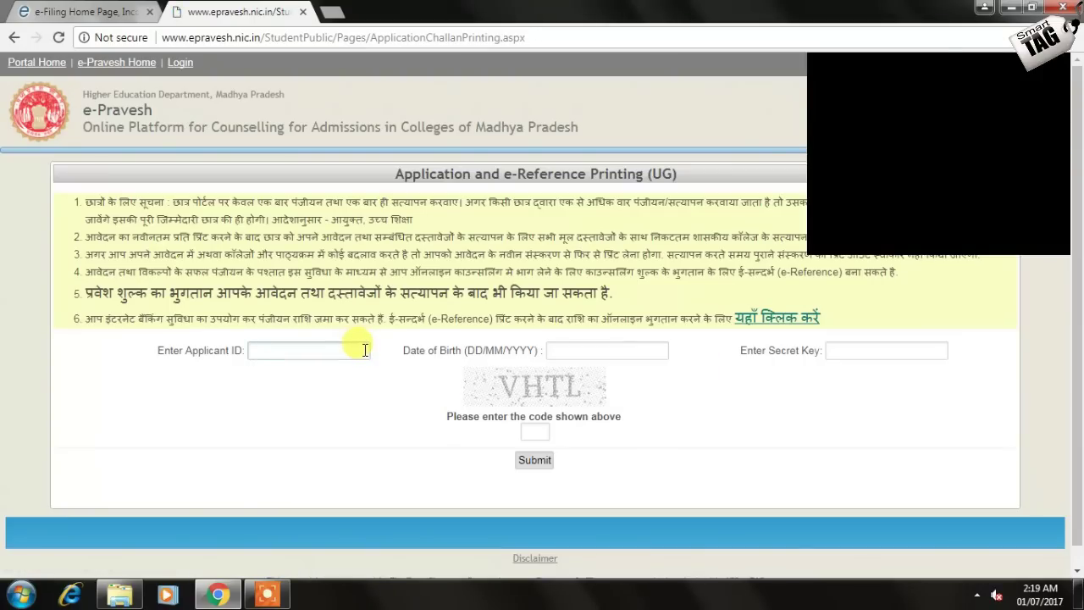
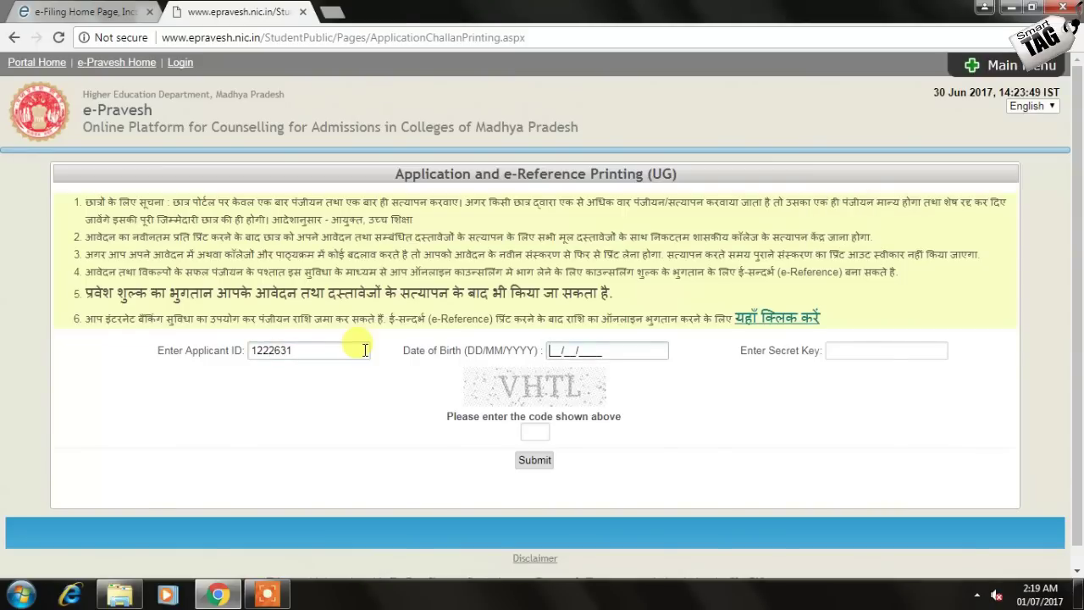
key("Tab")
type("••••")
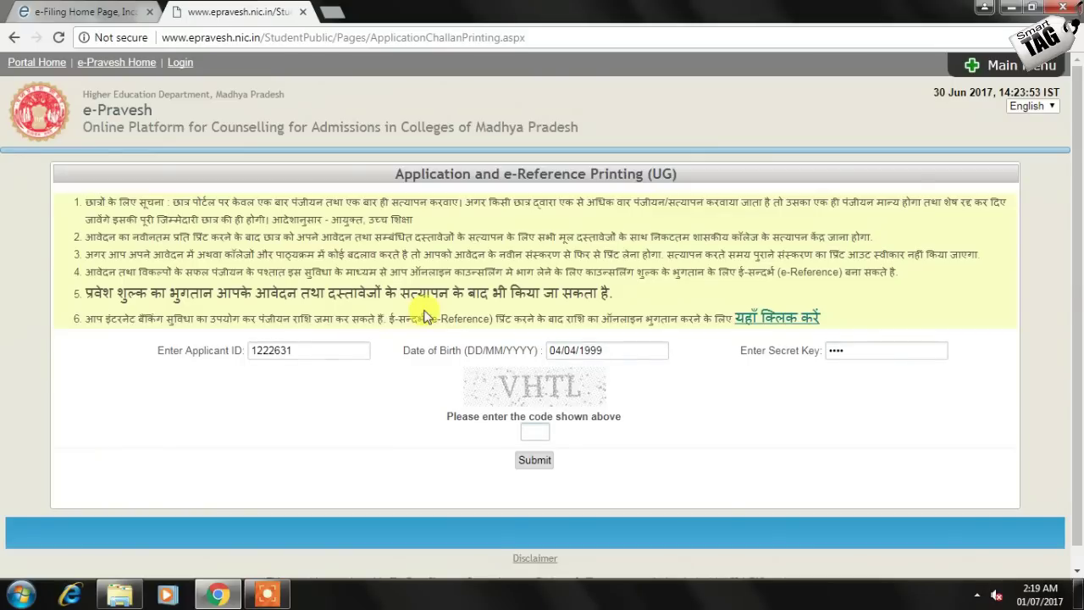
key("Tab")
type("VH")
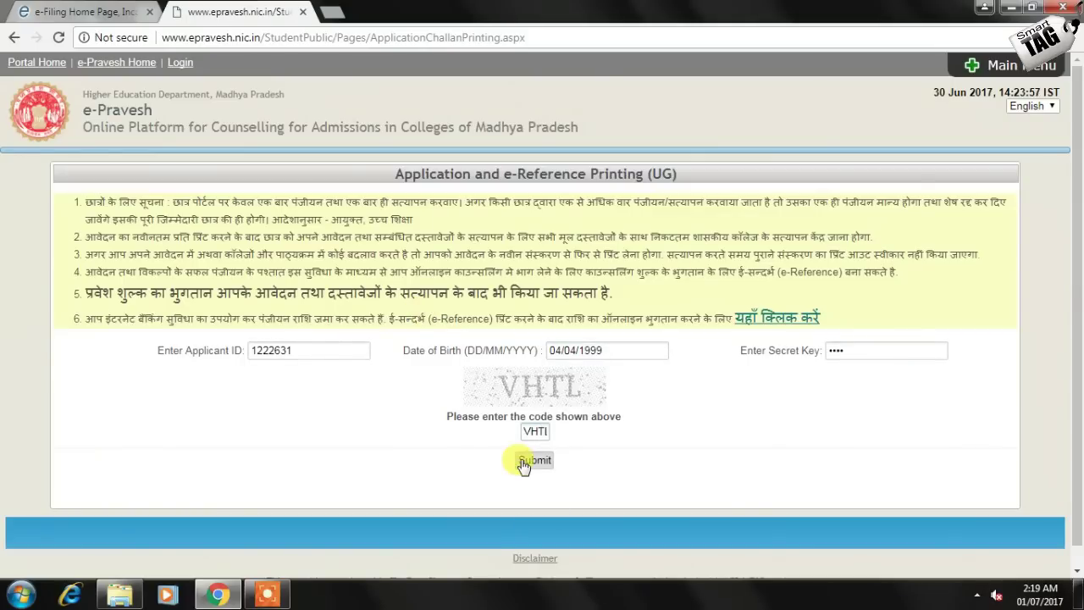
left_click(530, 462)
left_click(593, 350)
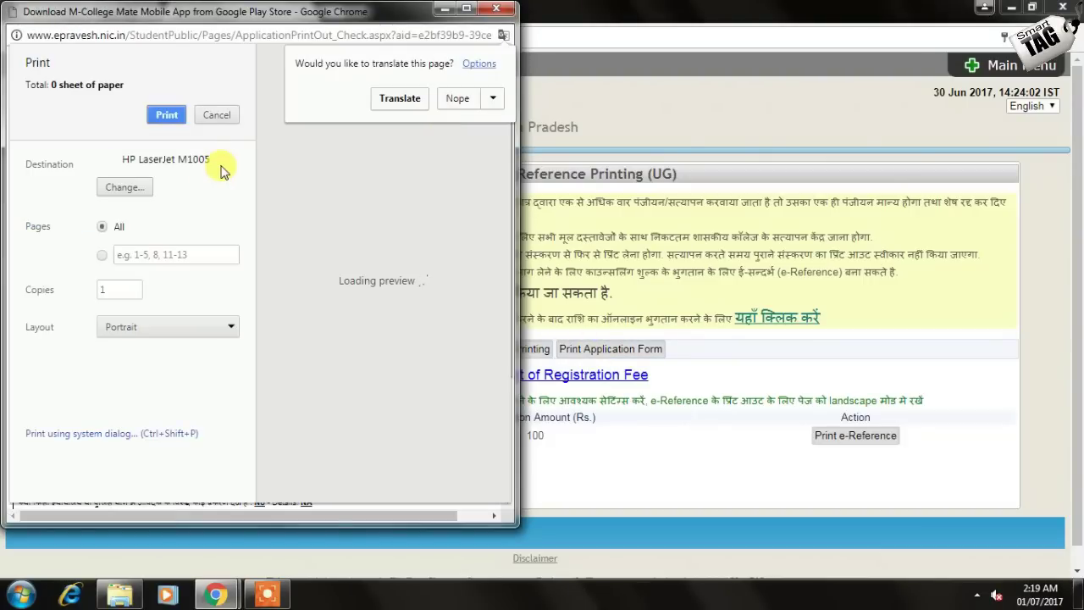
Cancel printing, close the printout window and go back to the e-Pravesh home page
left_click(218, 115)
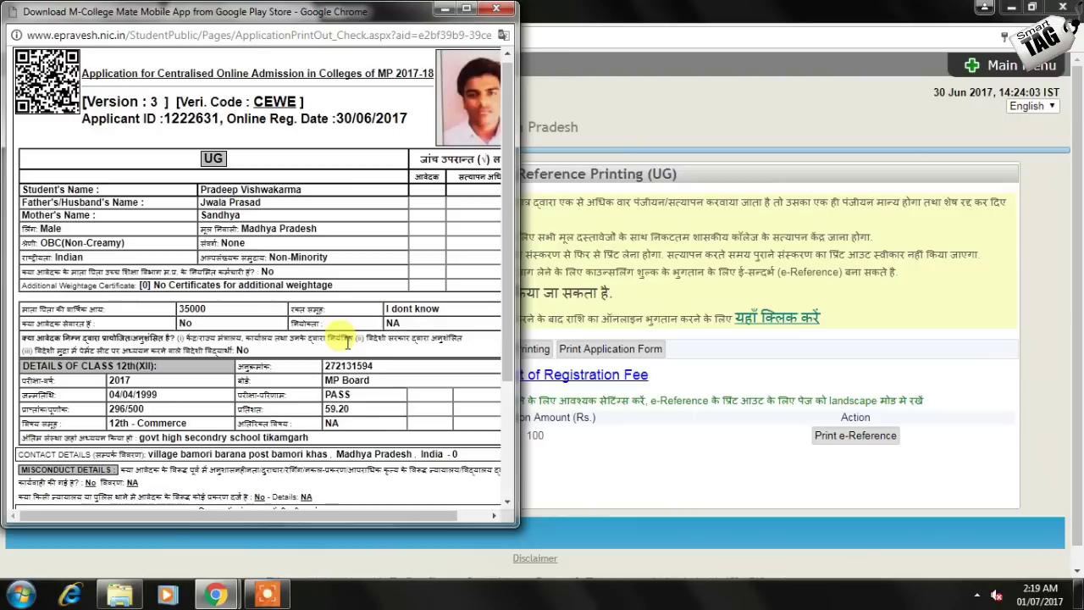
left_click(447, 9)
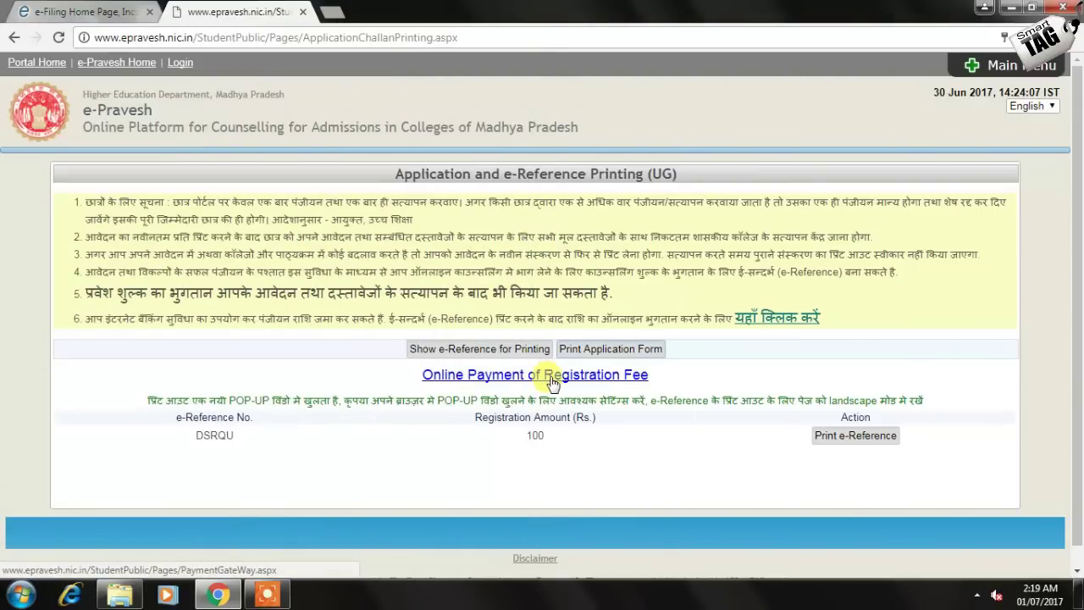
left_click(119, 61)
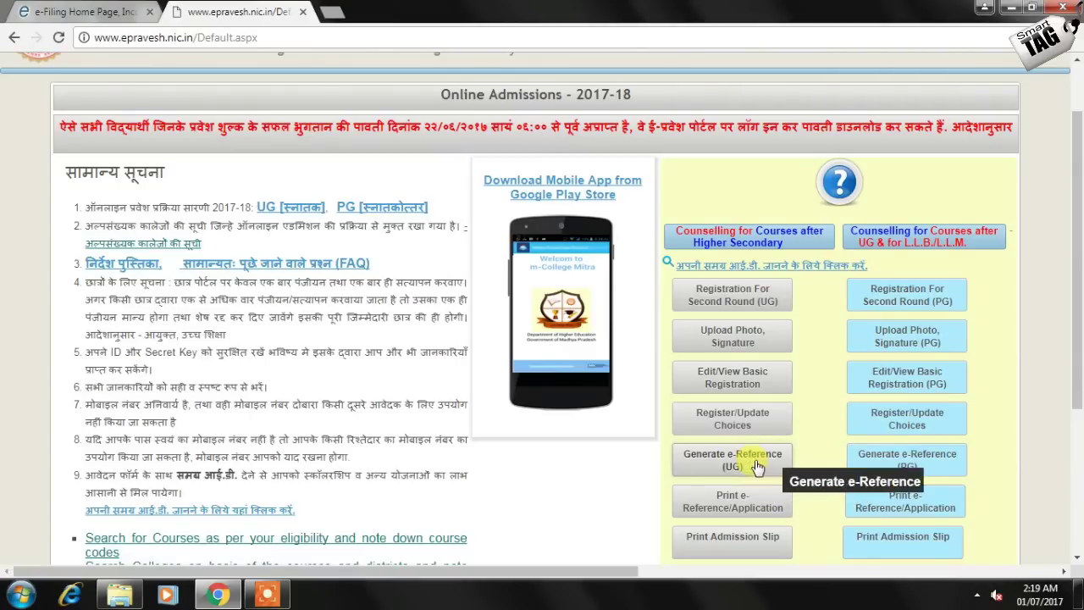
Submit the UG e-Reference generation form with the applicant's details and captcha
left_click(754, 462)
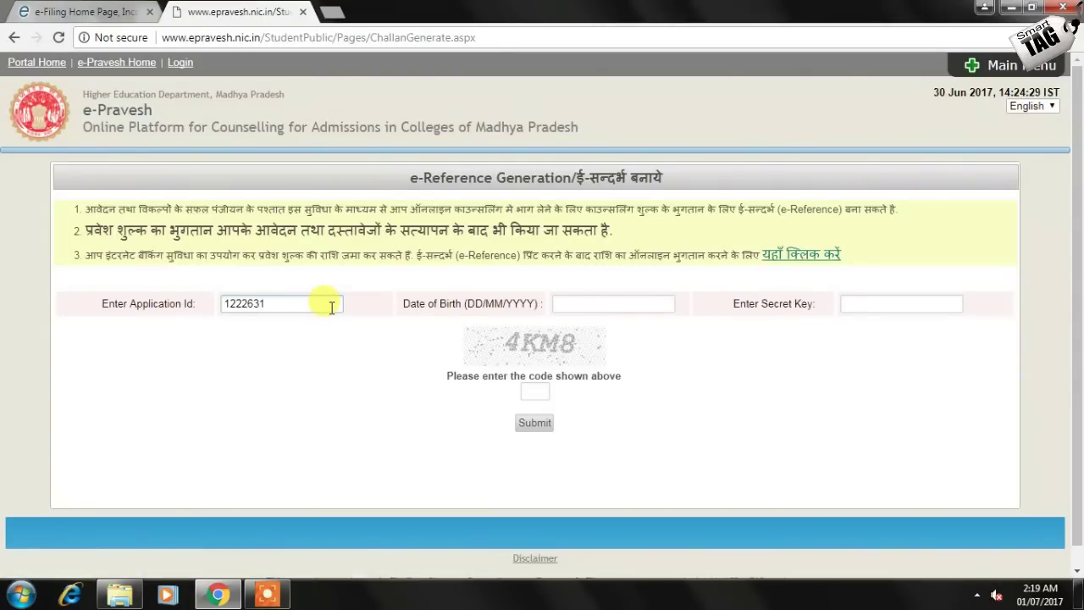
key("Tab")
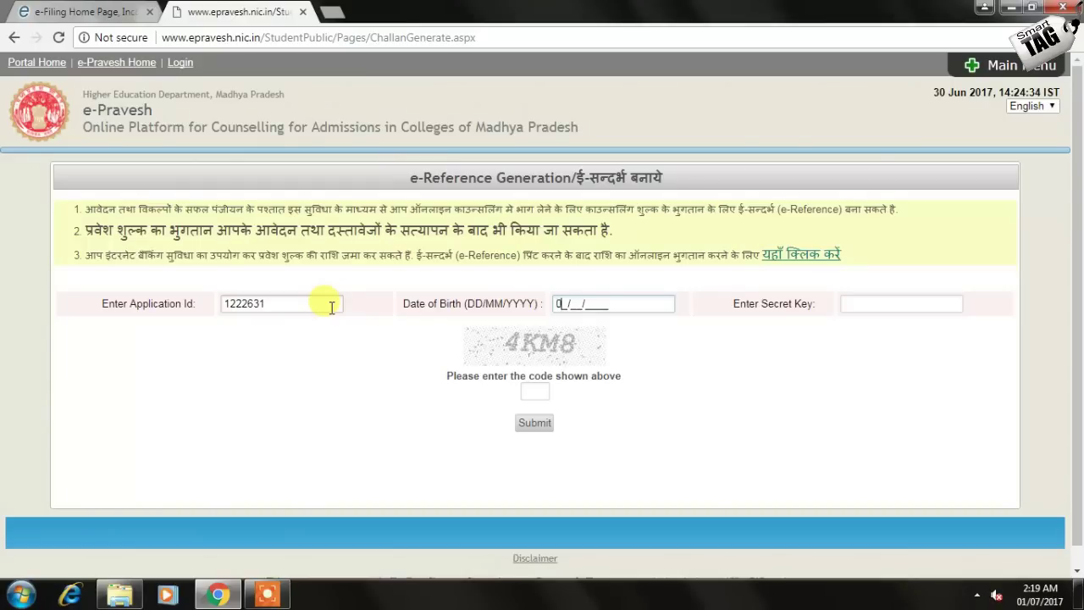
key("Tab")
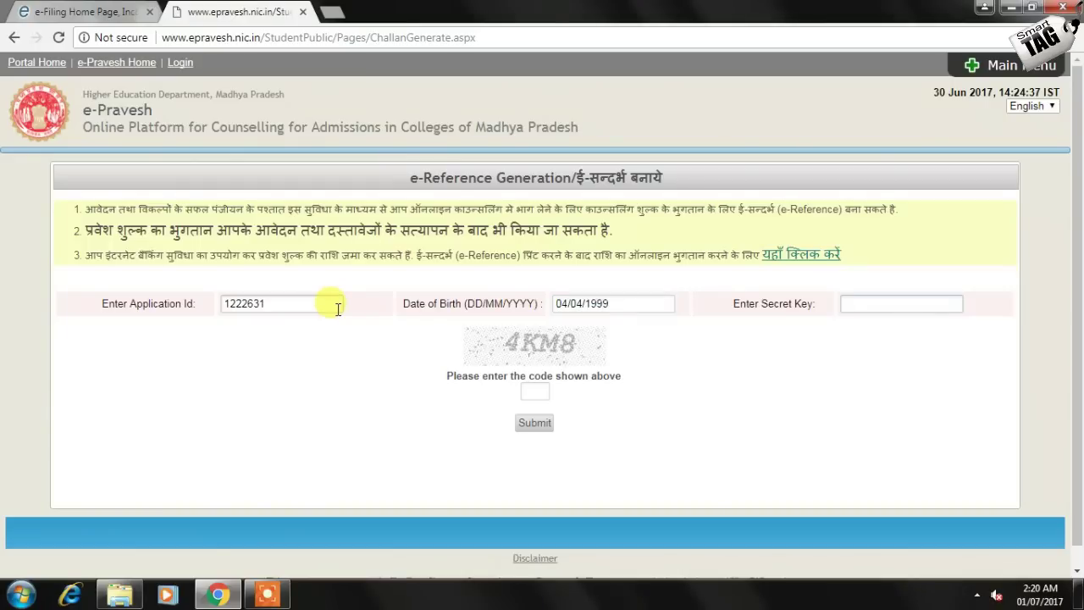
type("4K")
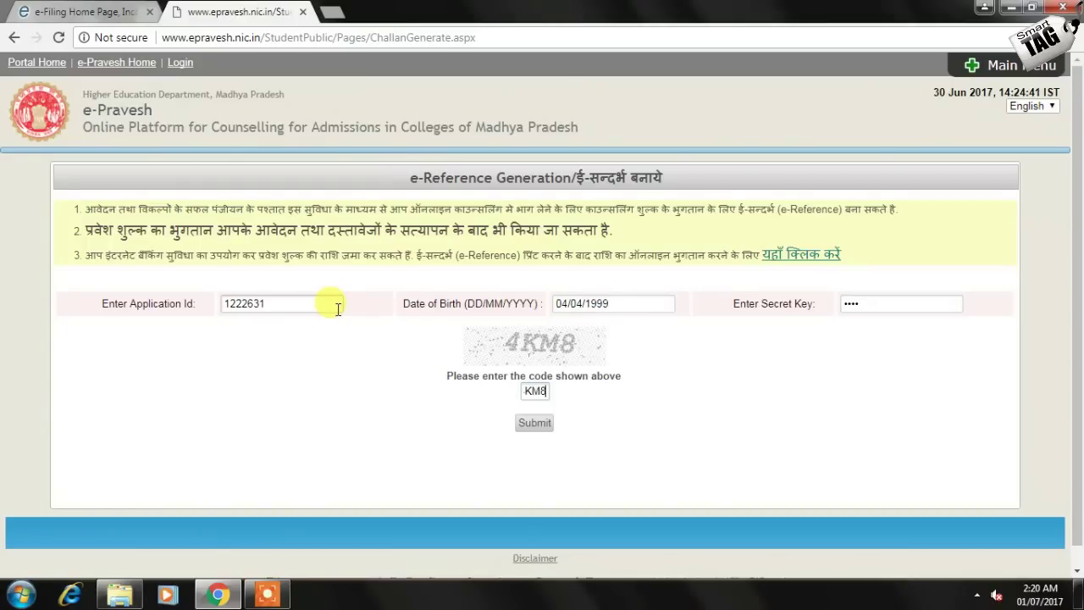
type("M8")
left_click(535, 422)
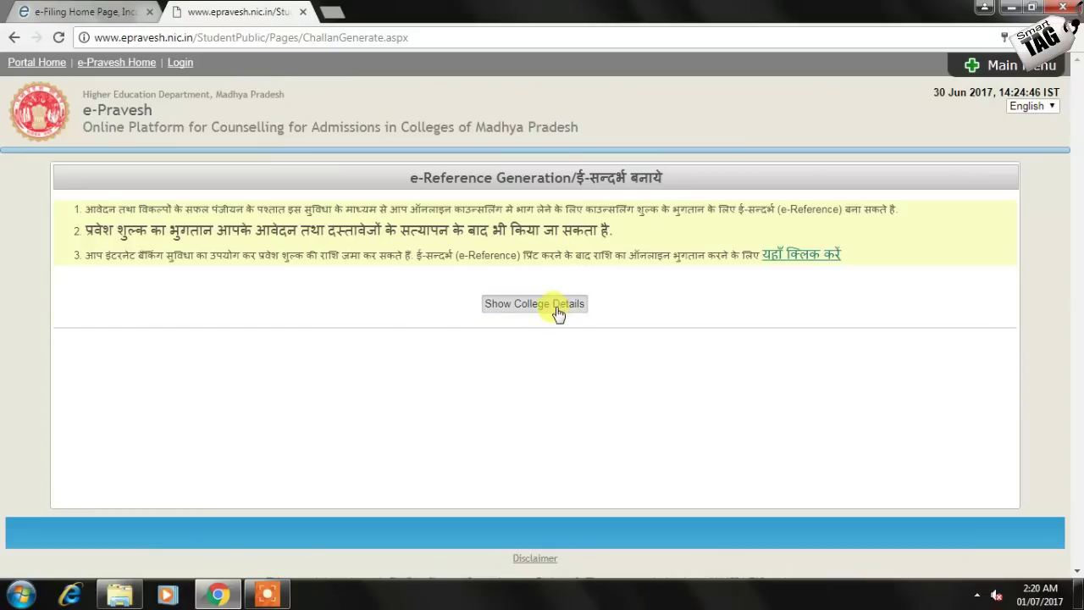
Show the college details, copy the e-Reference number and go to the online fee payment page
left_click(558, 307)
left_click_drag(240, 352, 201, 352)
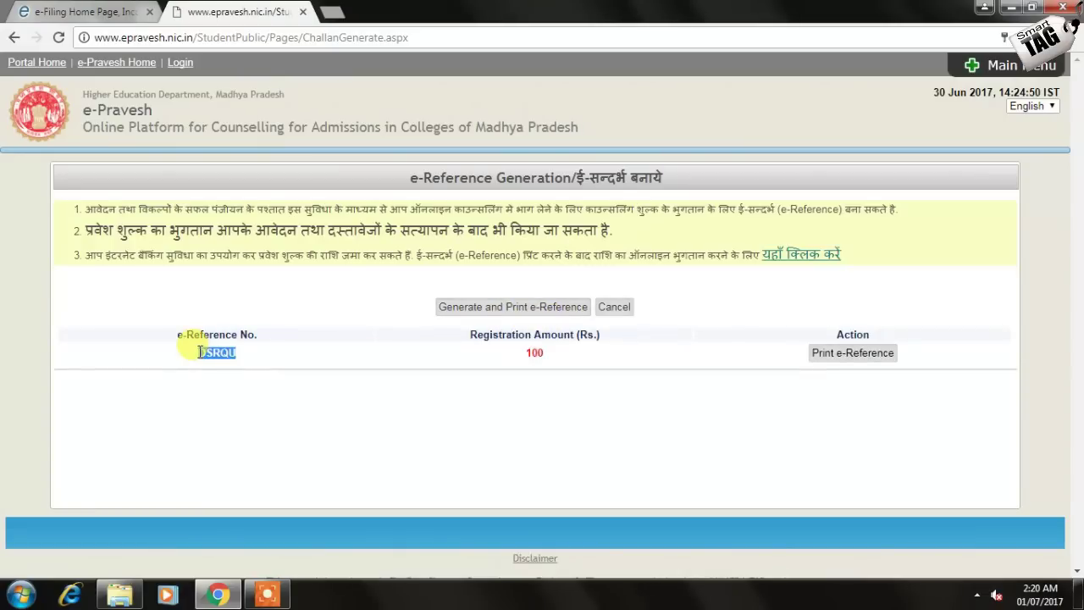
key("ctrl+c")
left_click(788, 255)
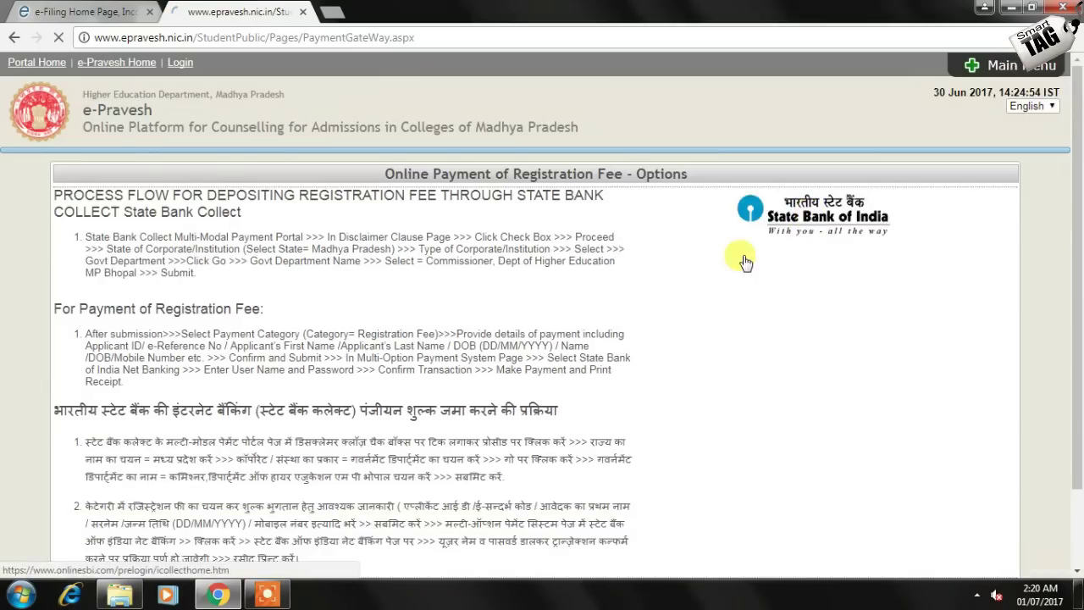
Go to State Bank Collect and accept its terms and conditions
left_click(745, 262)
scroll(358, 465, "down", 3)
left_click(177, 480)
left_click(551, 522)
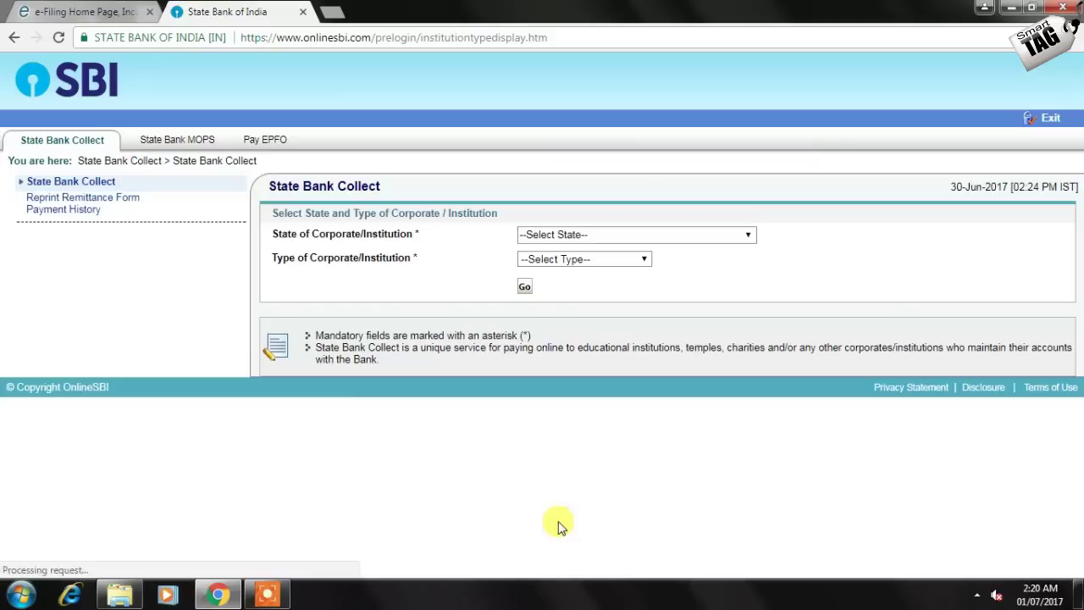
Select Madhya Pradesh as the state and Govt Department as the institution type
left_click(581, 238)
type("m")
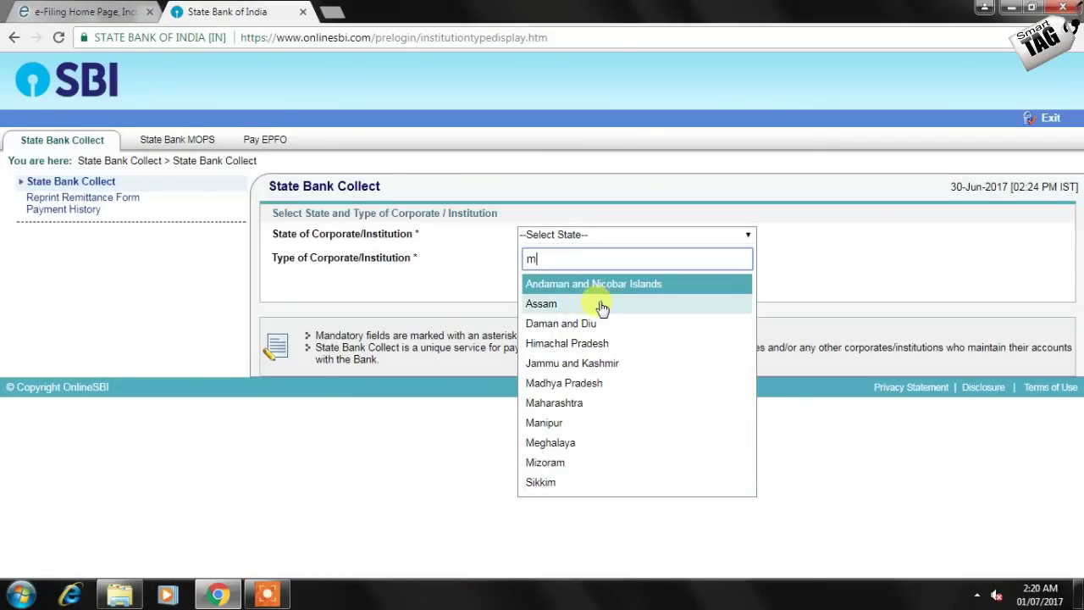
type("adj")
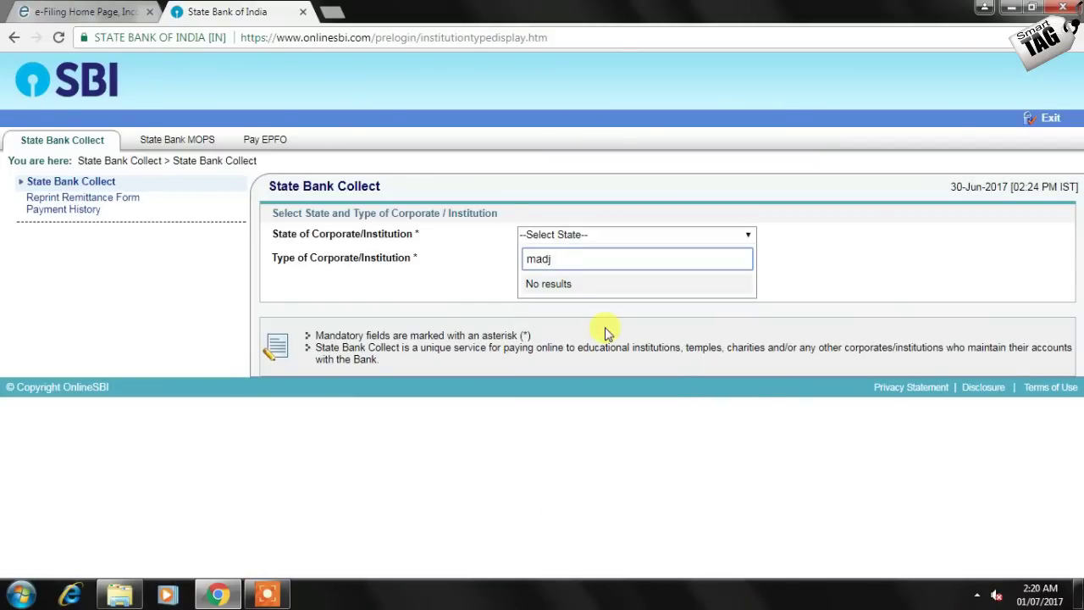
key("BackSpace")
type("h")
left_click(573, 290)
left_click(581, 259)
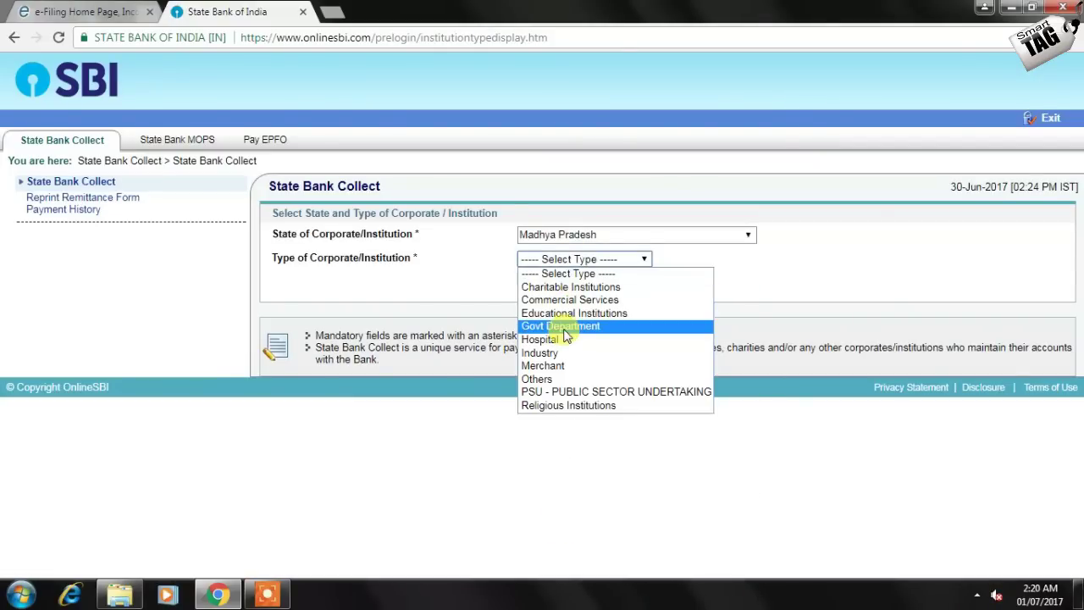
left_click(564, 329)
left_click(524, 286)
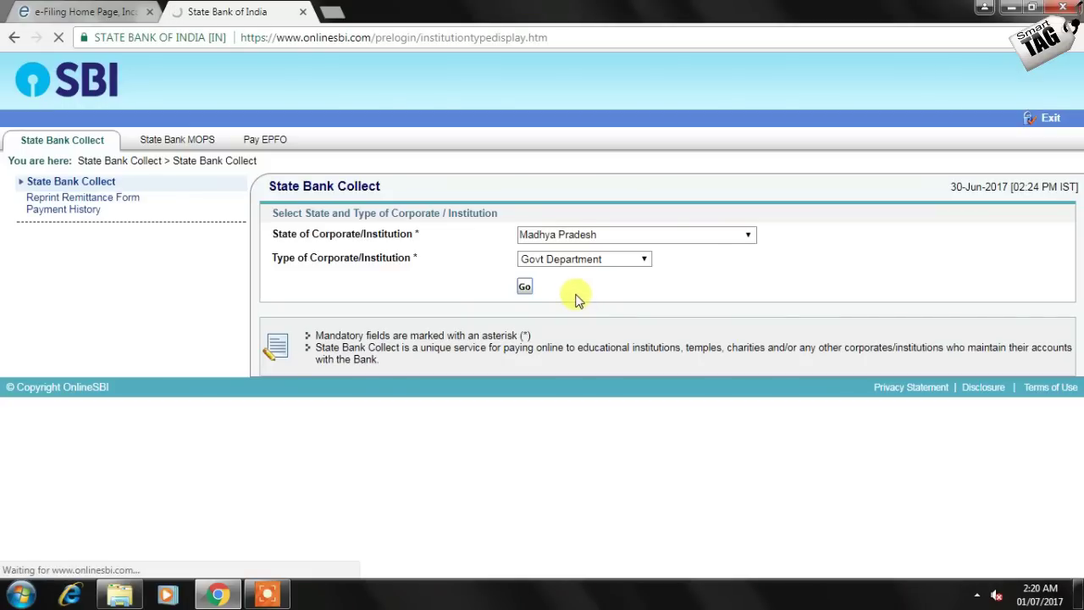
After briefly viewing the e-Filing Link Aadhaar page, choose Commissioner, Dept of Higher Education MP Bhopal and submit
left_click(85, 12)
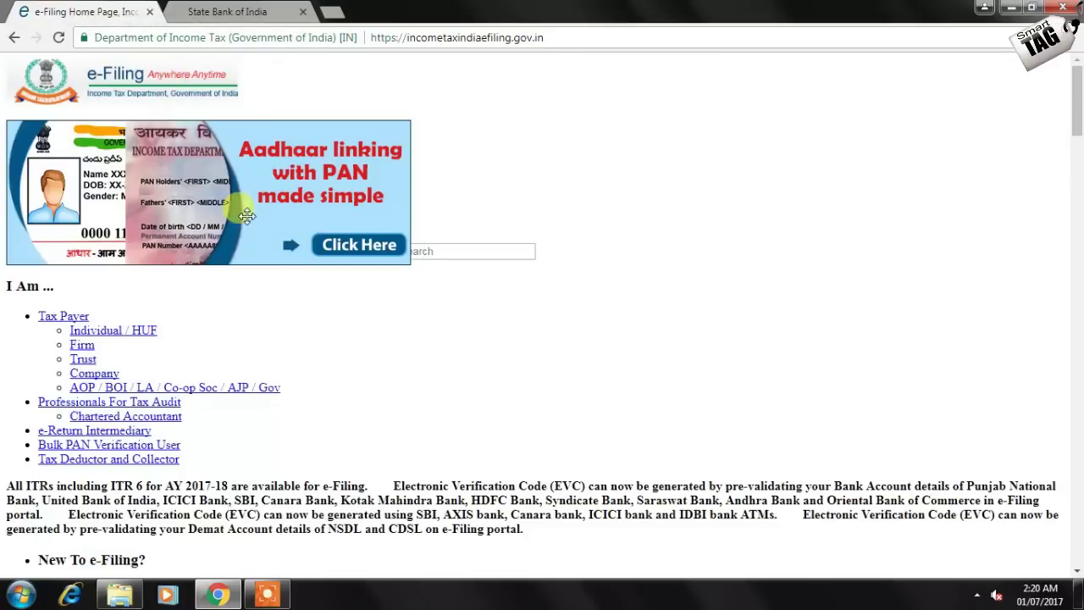
scroll(151, 479, "down", 4)
left_click(95, 464)
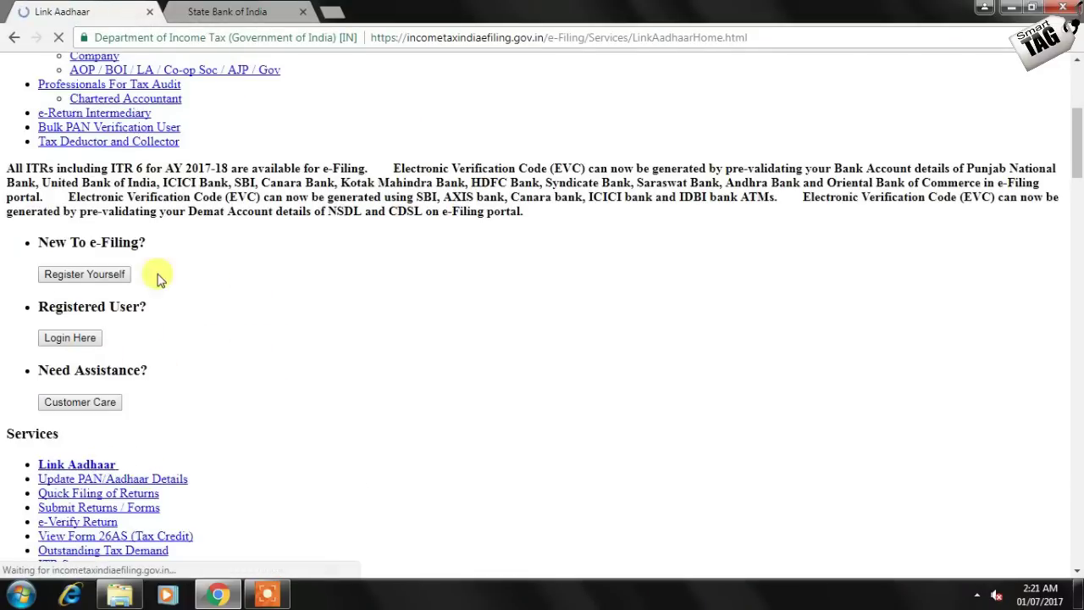
left_click(226, 12)
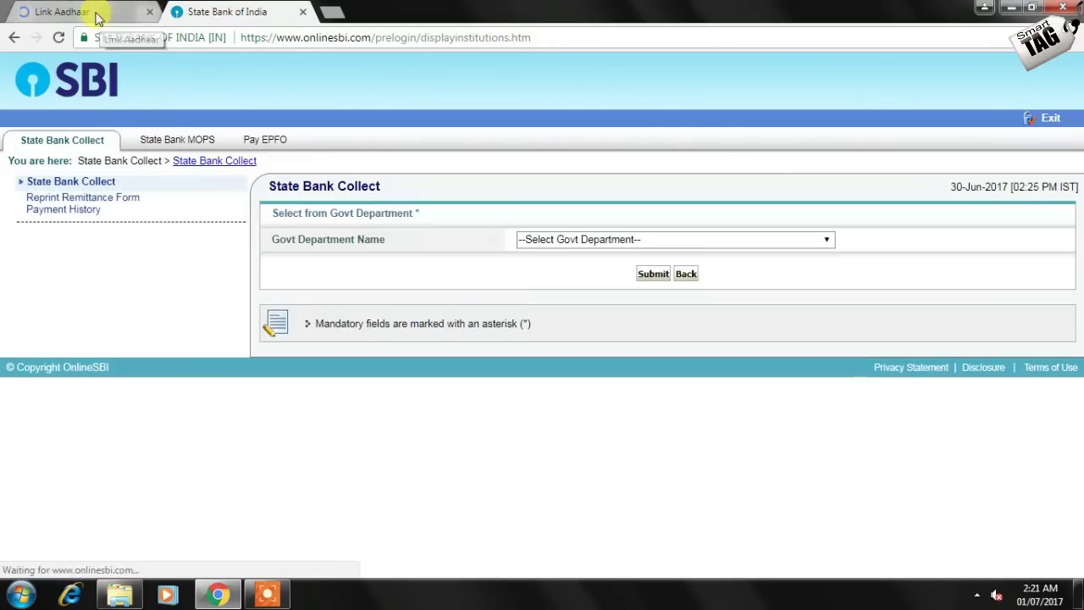
left_click(541, 243)
left_click(562, 327)
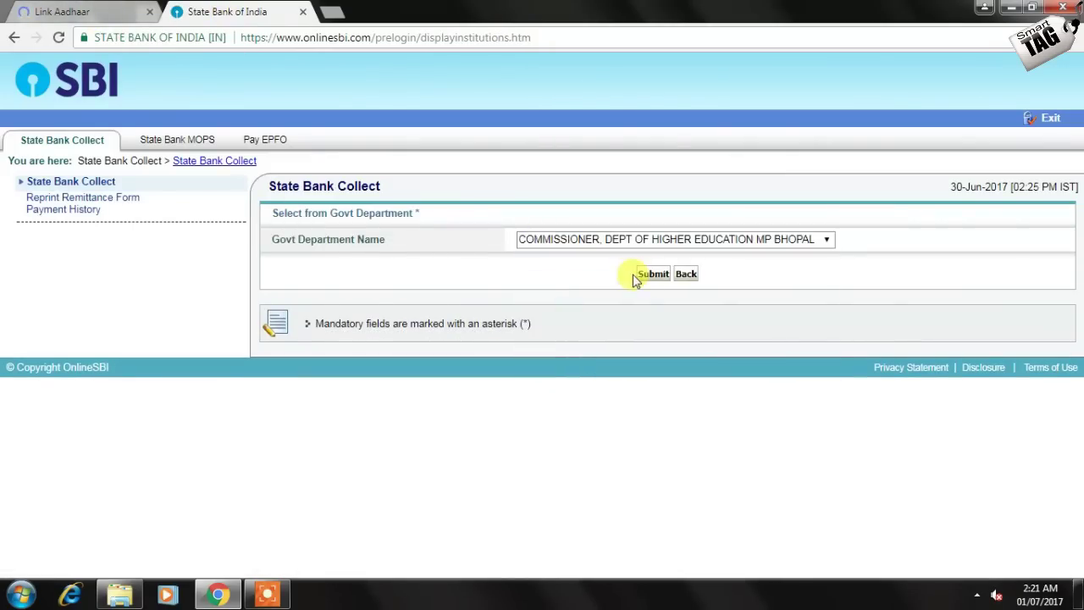
left_click(635, 277)
left_click(566, 356)
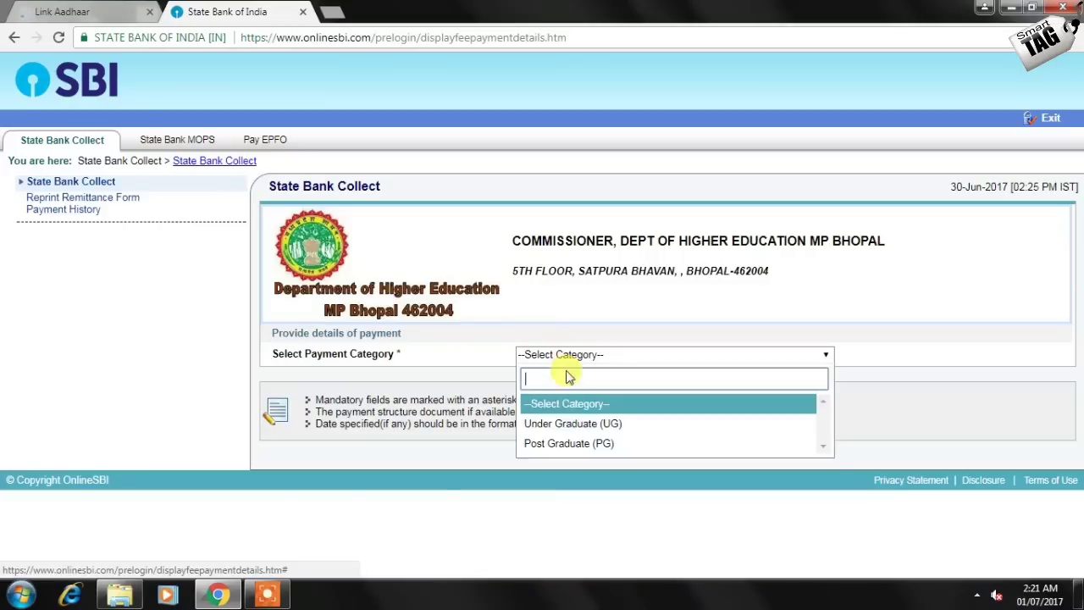
Choose the Under Graduate (UG) category, paste the e-Reference number, and enter the applicant's first and last names
left_click(572, 424)
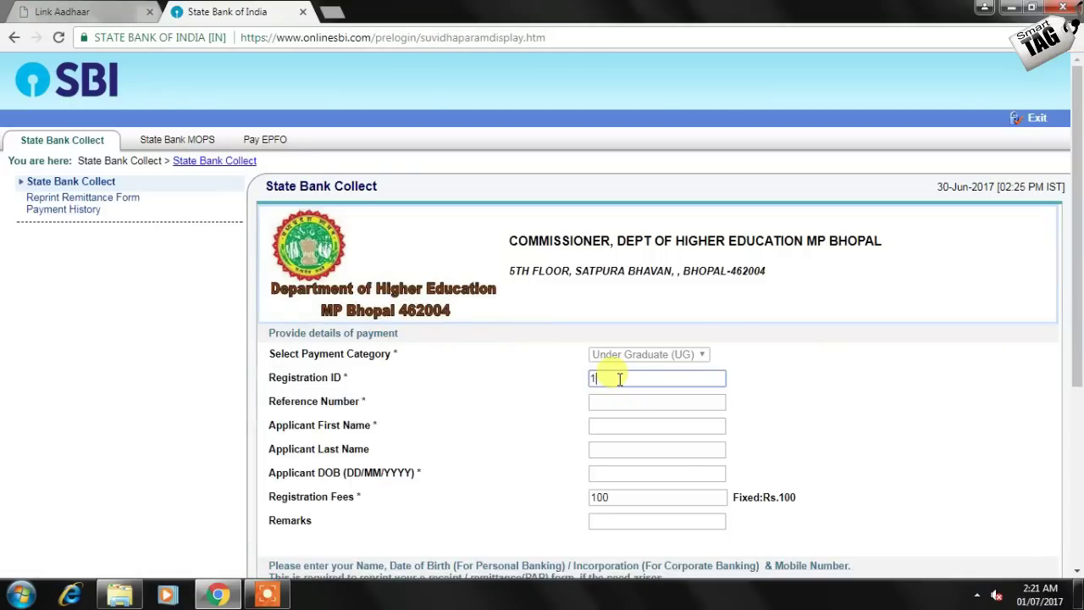
left_click(628, 407)
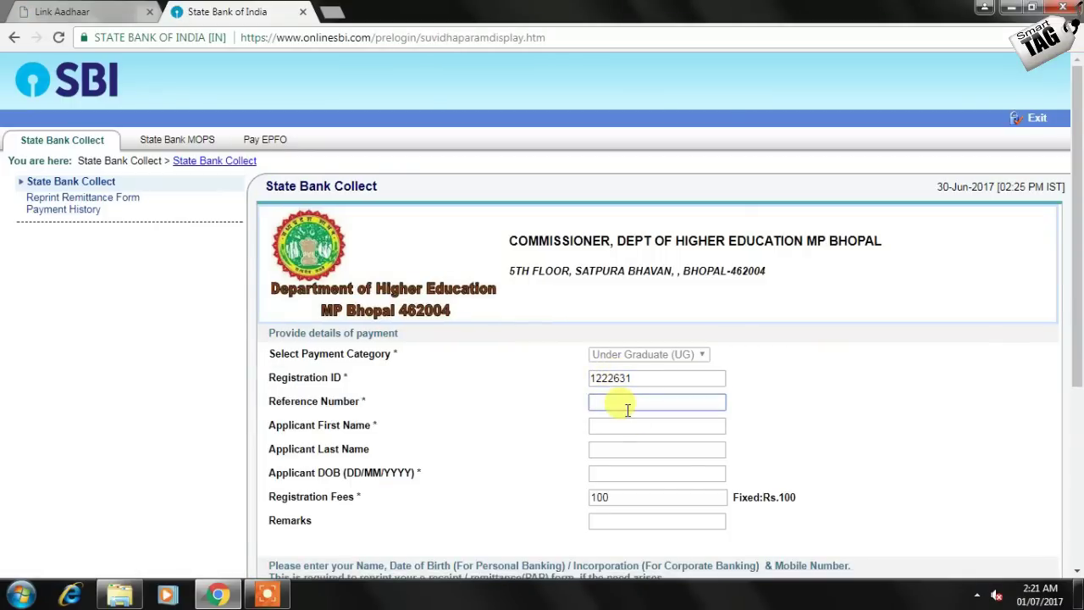
key("ctrl+v")
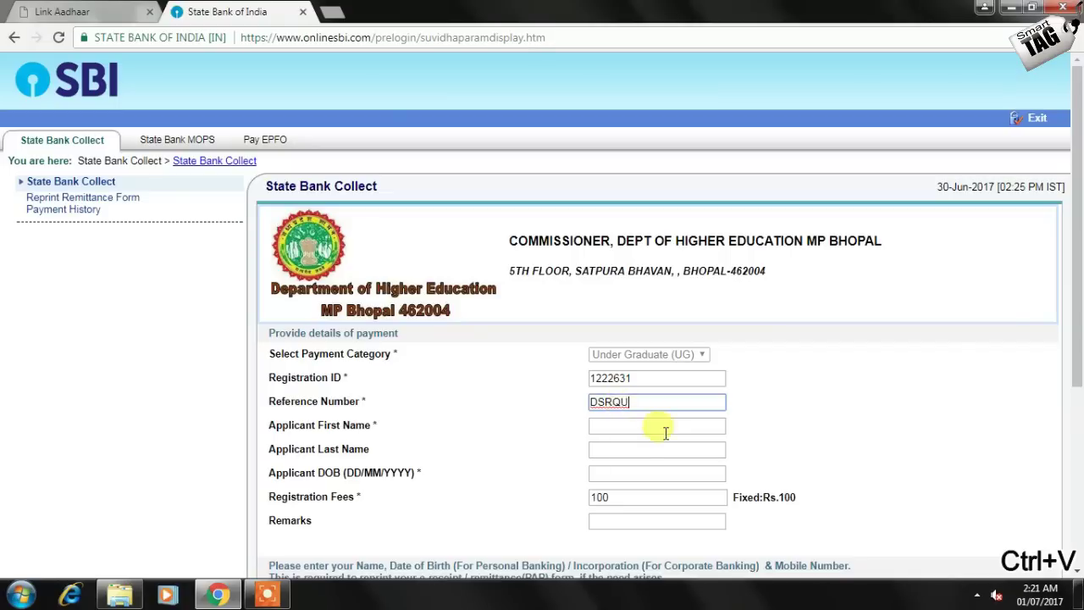
left_click(616, 425)
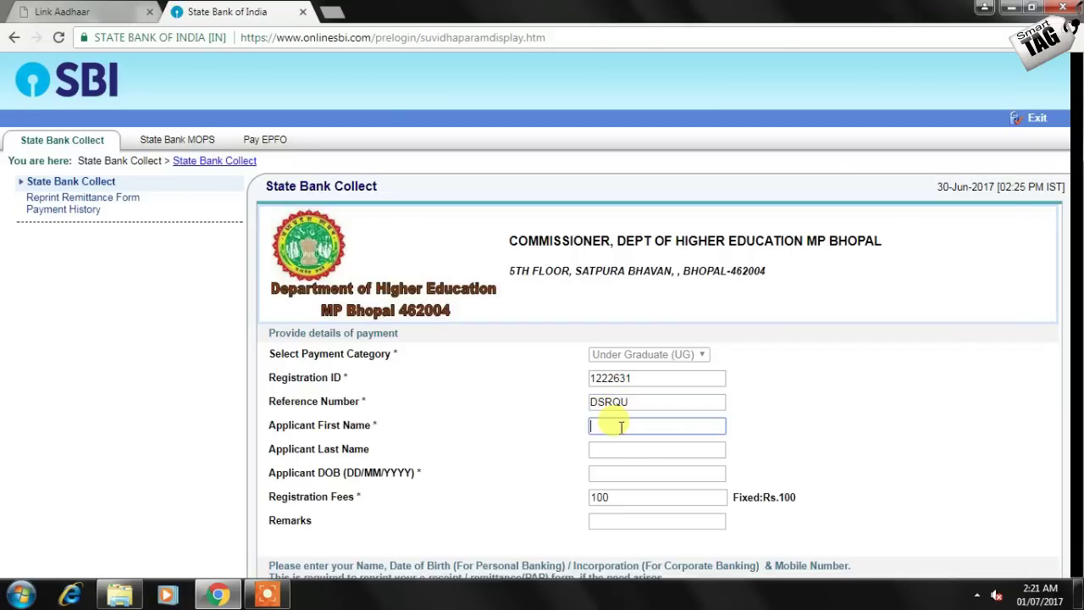
scroll(639, 436, "down", 3)
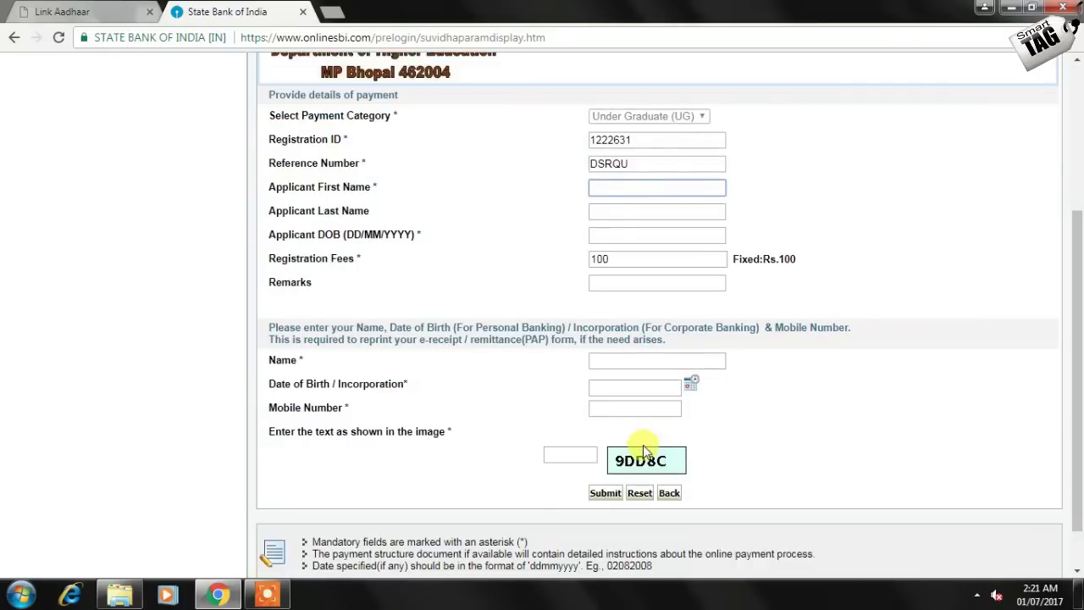
scroll(644, 449, "up", 1)
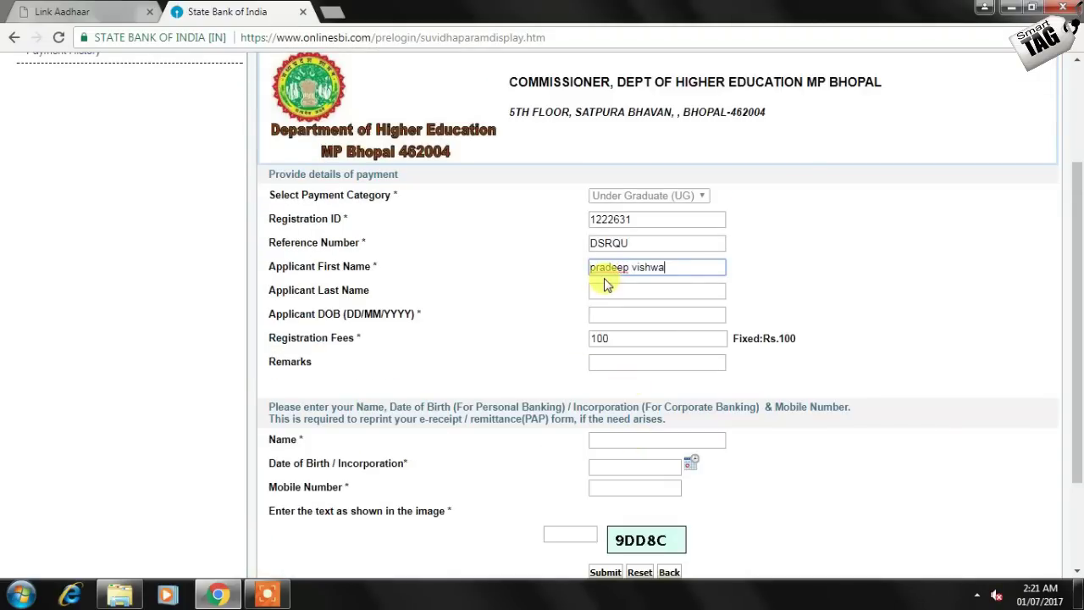
left_click(608, 289)
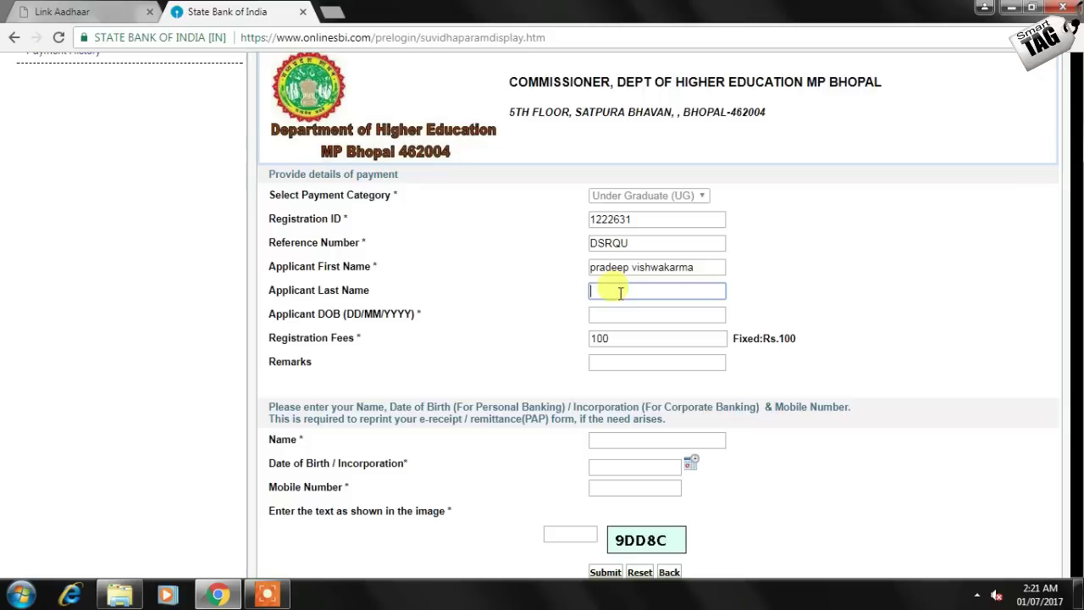
left_click_drag(695, 268, 632, 267)
key("ctrl+x")
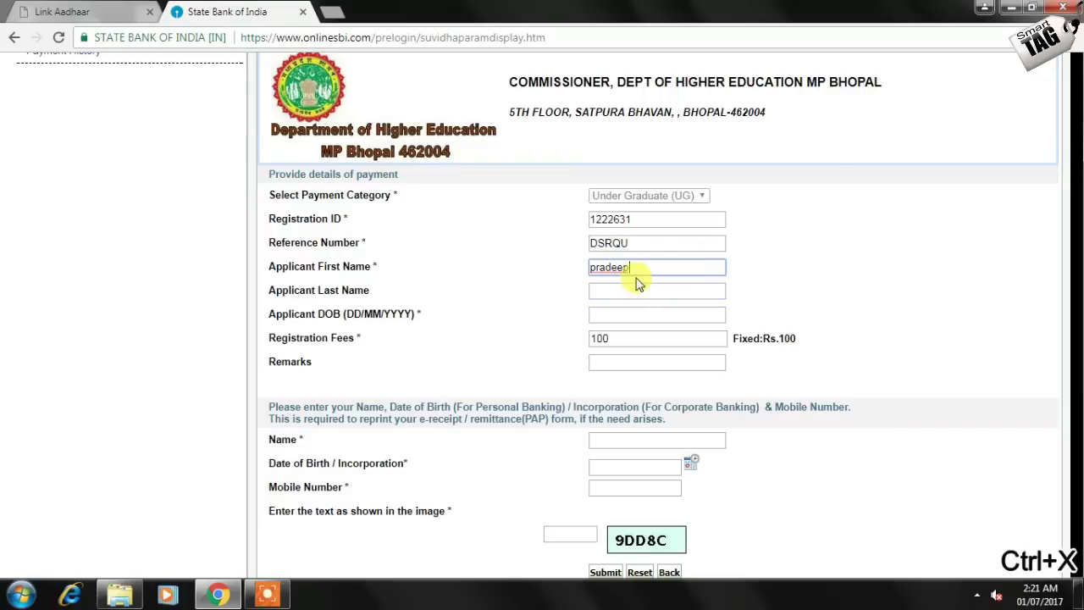
left_click(638, 288)
key("ctrl+v")
Fill in the applicant's date of birth, remarks 100 and the depositor's name
key("Tab")
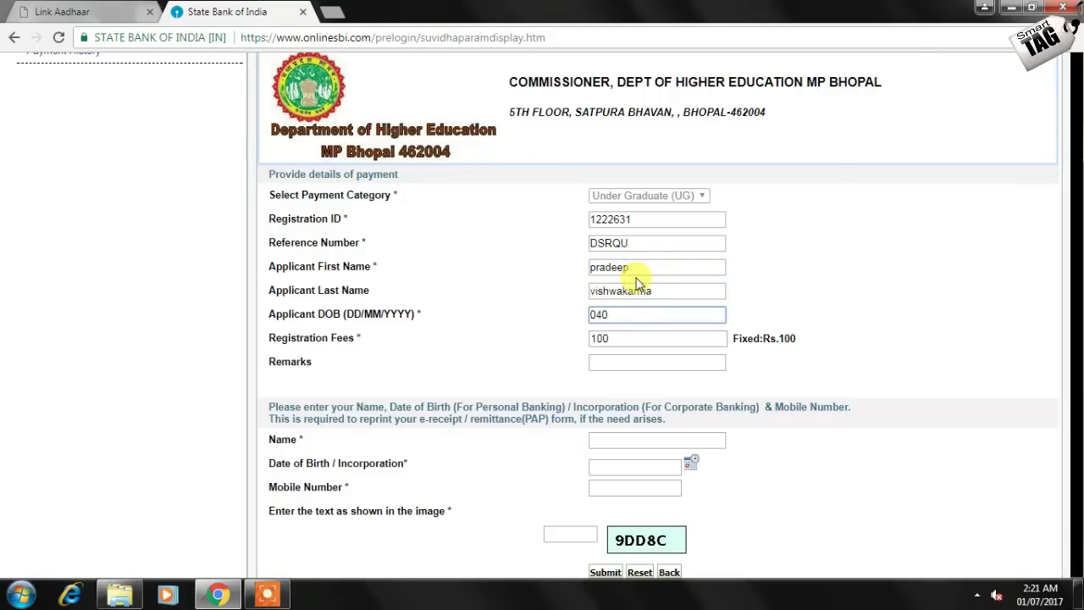
type("04/04/1999")
left_click(636, 439)
left_click(633, 364)
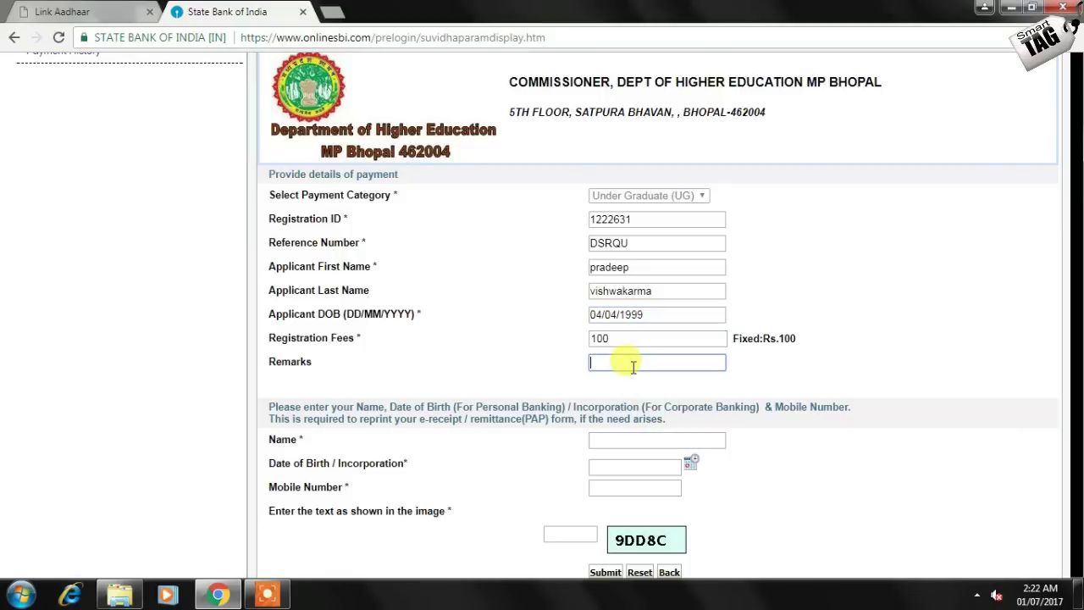
type("100")
left_click(639, 439)
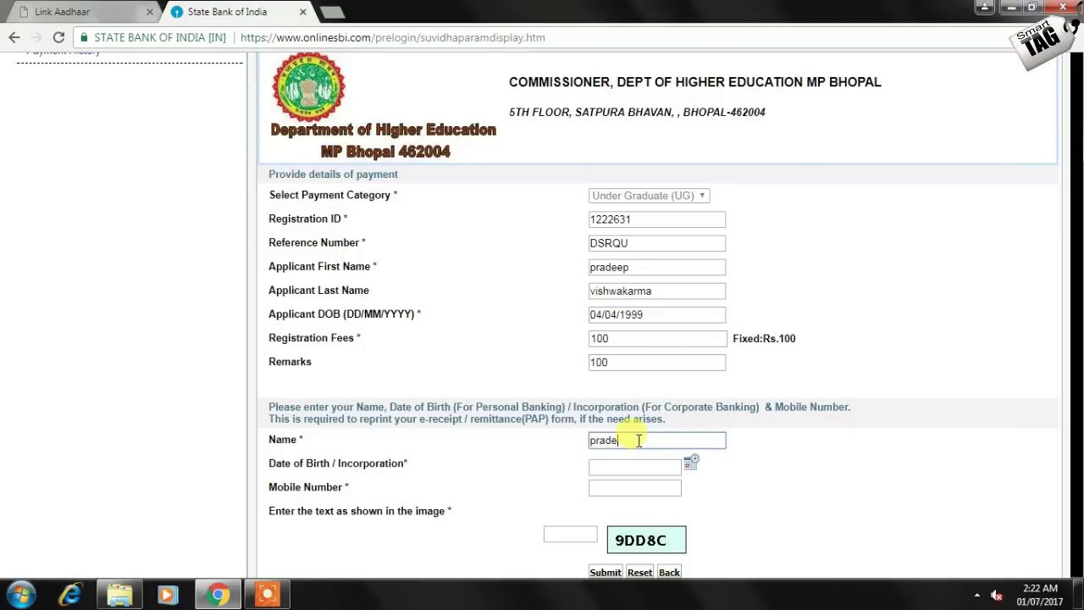
Pick the applicant's birth date from the calendar's year, month and day lists
left_click(691, 462)
left_click(538, 221)
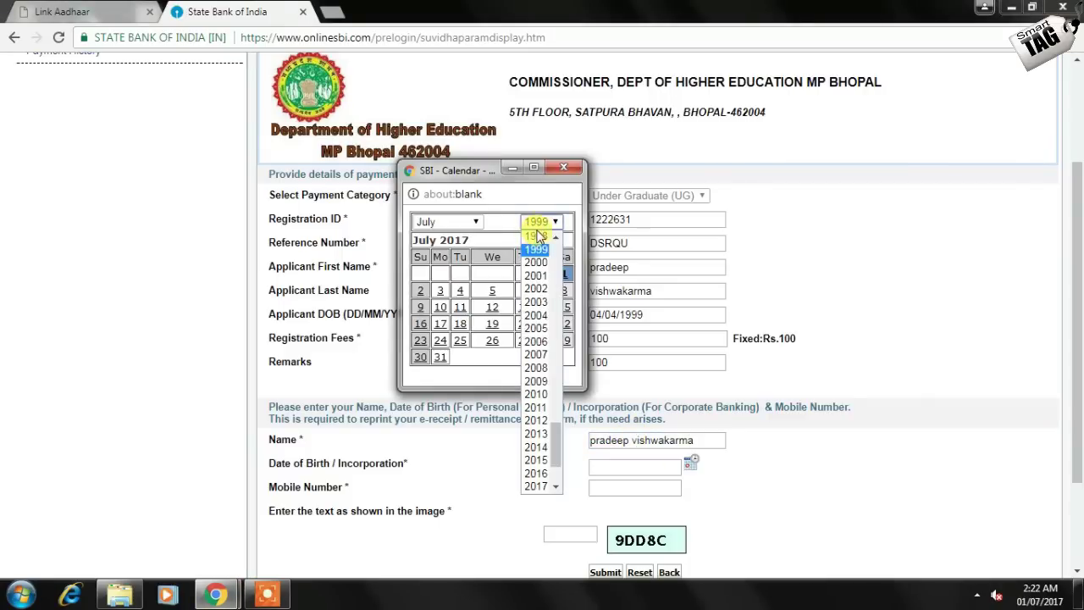
left_click(536, 249)
left_click(466, 222)
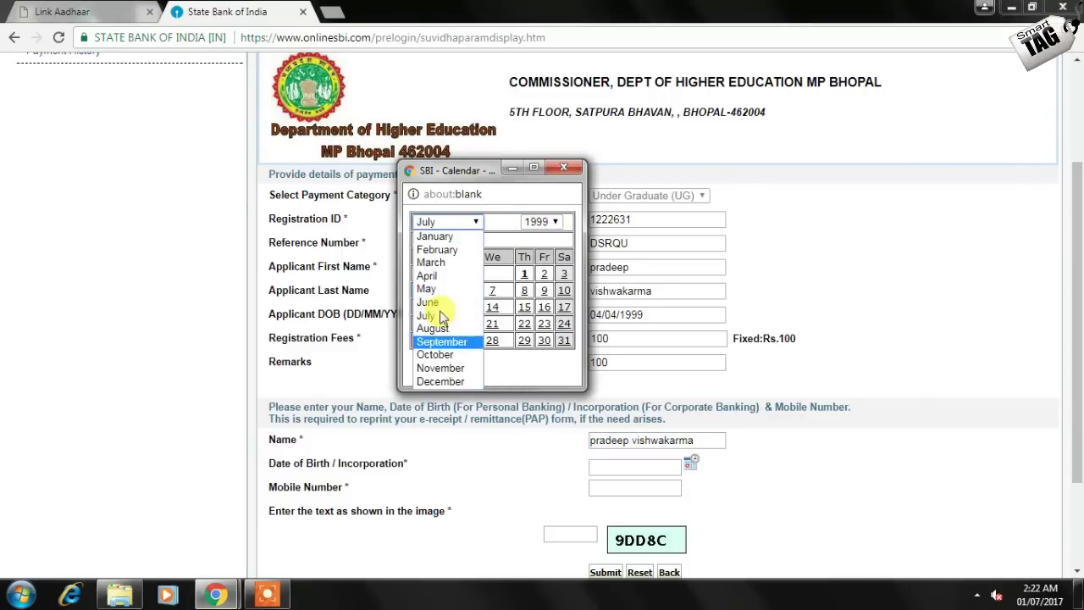
left_click(445, 276)
left_click(423, 291)
Enter the mobile number and captcha, then submit and confirm the payment details
left_click(657, 488)
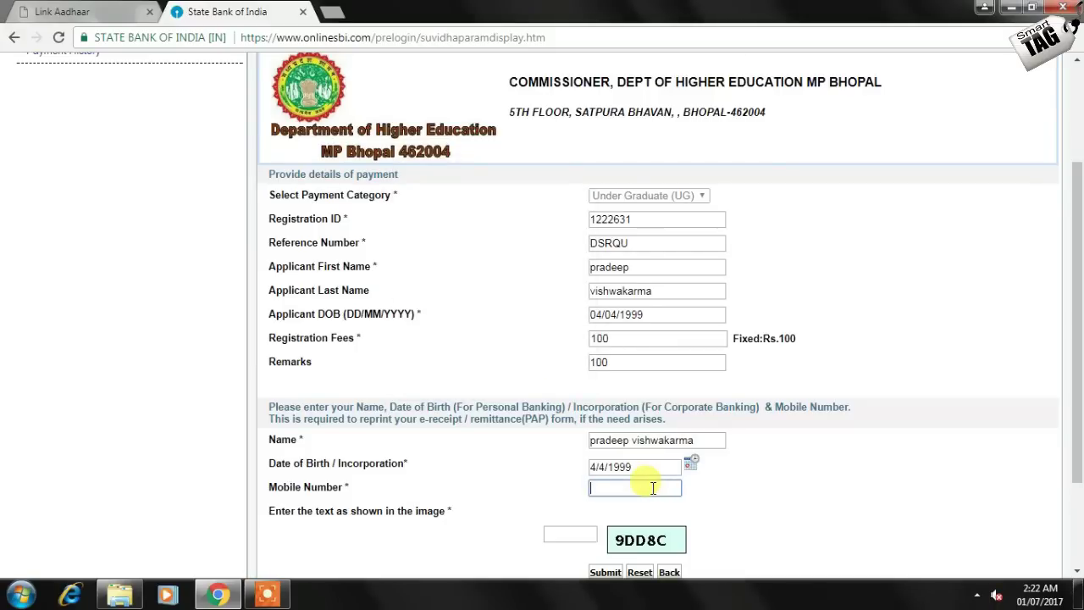
type("1111111111")
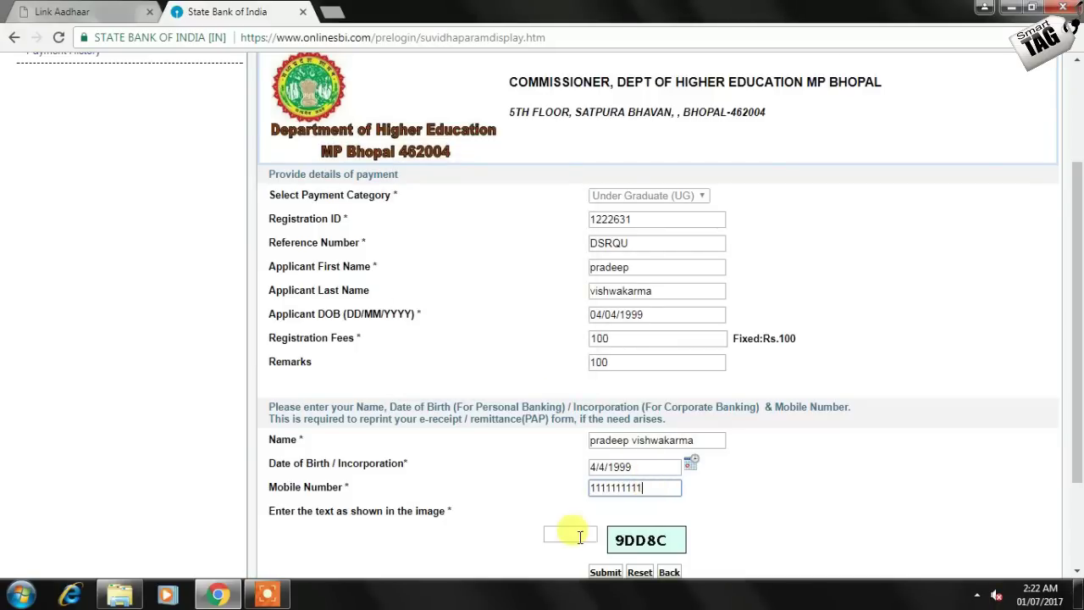
left_click(574, 535)
type("9DD8C")
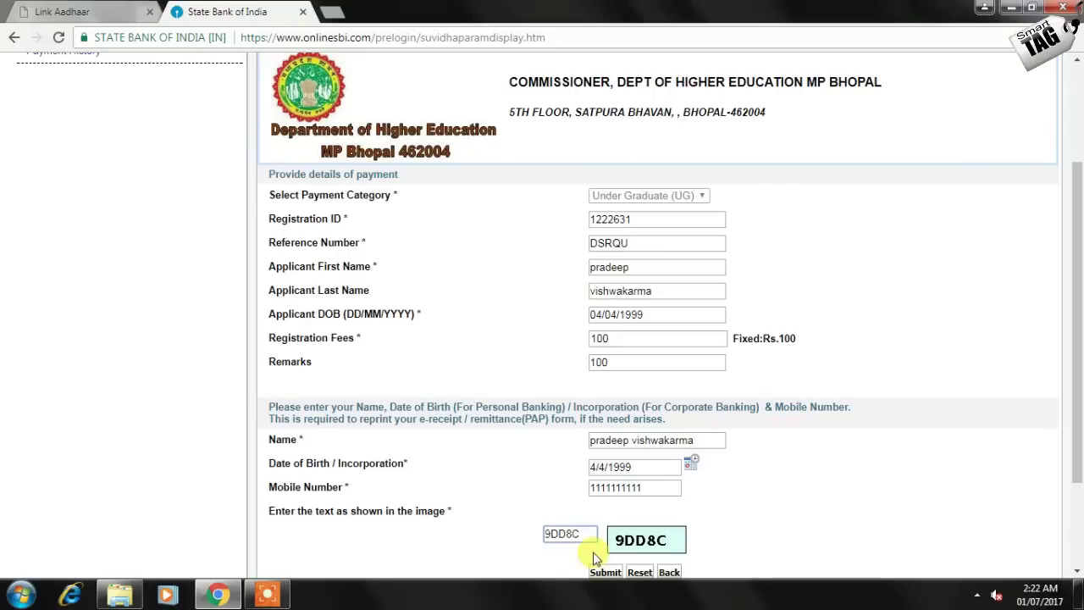
left_click(605, 572)
left_click(655, 545)
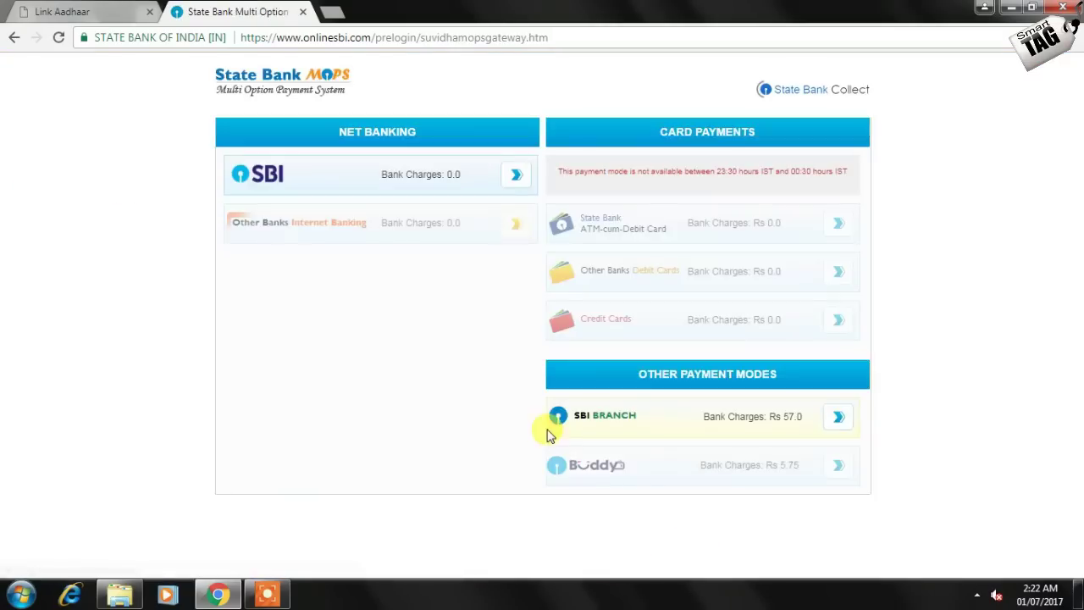
left_click(513, 174)
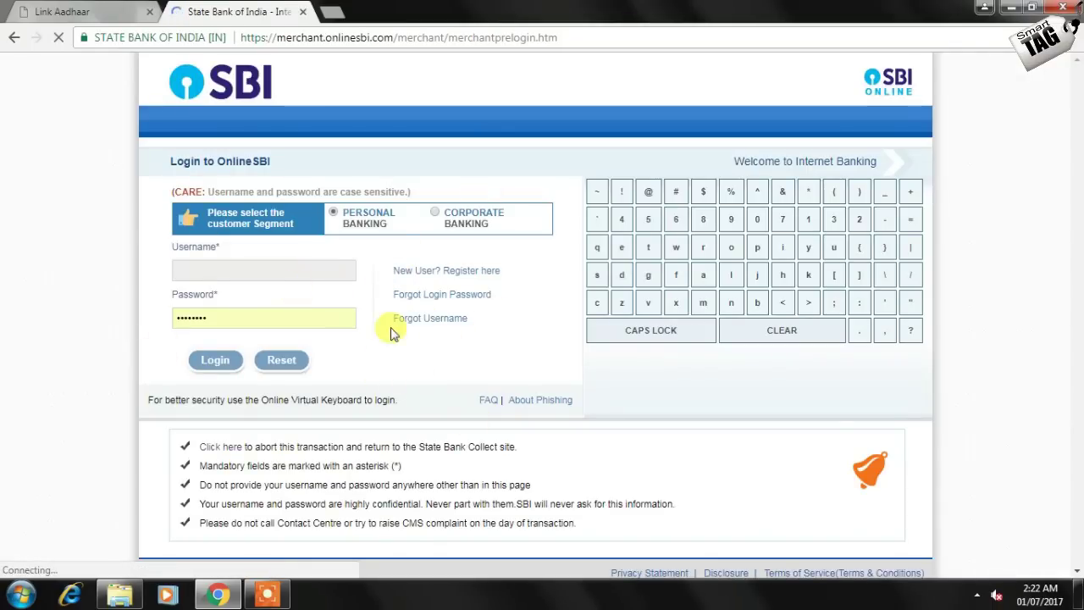
left_click(581, 37)
type("www.epravesh.nic.in")
key("Return")
scroll(710, 369, "down", 3)
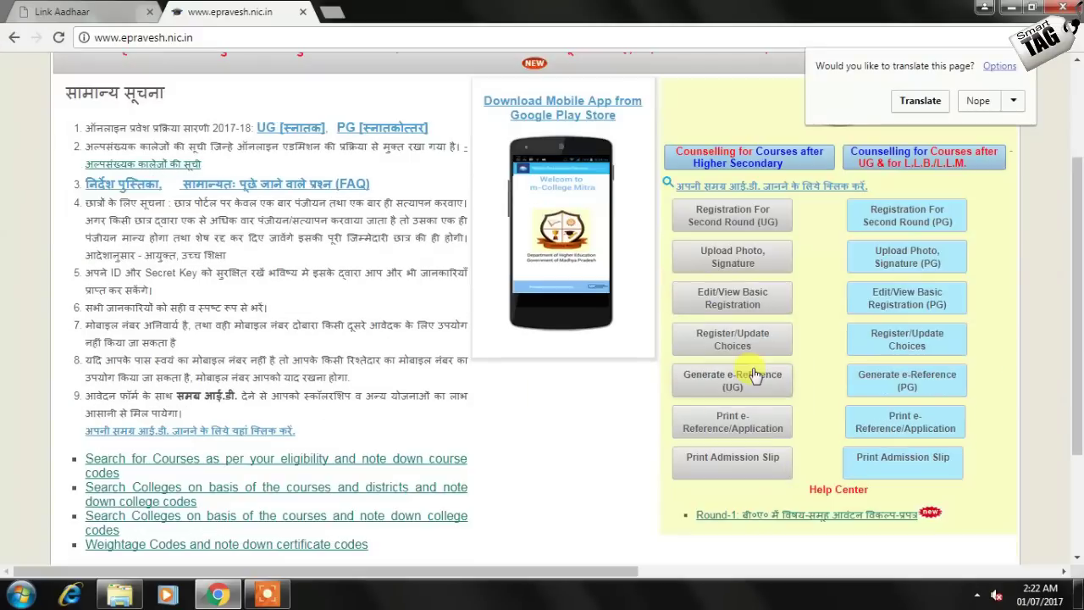
Submit the UG e-Reference form with the application ID, date of birth, secret key and captcha
left_click(751, 312)
left_click(313, 304)
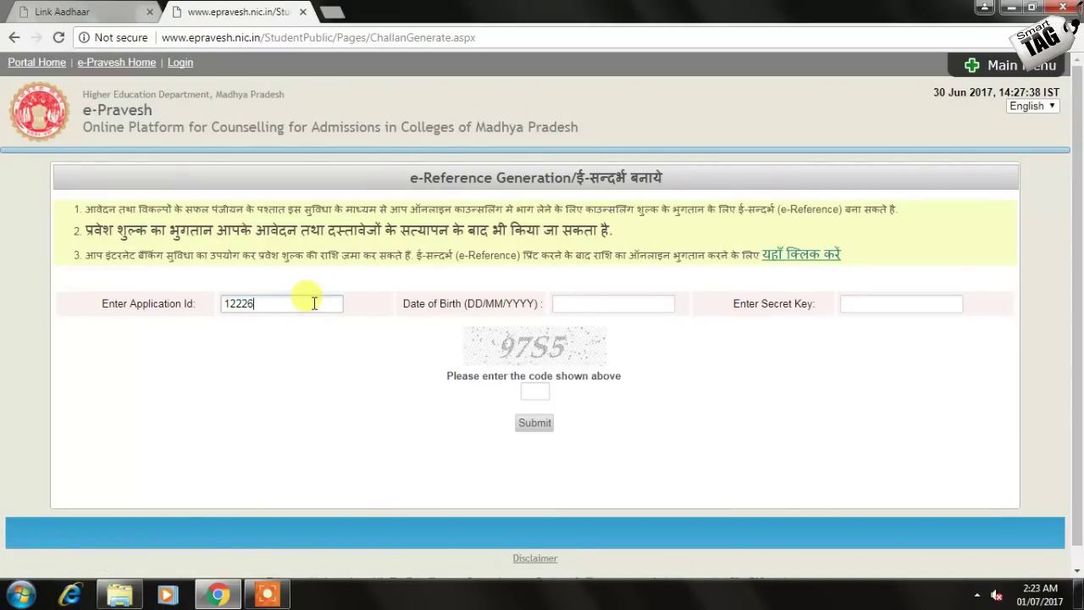
key("Tab")
key("shift+Tab")
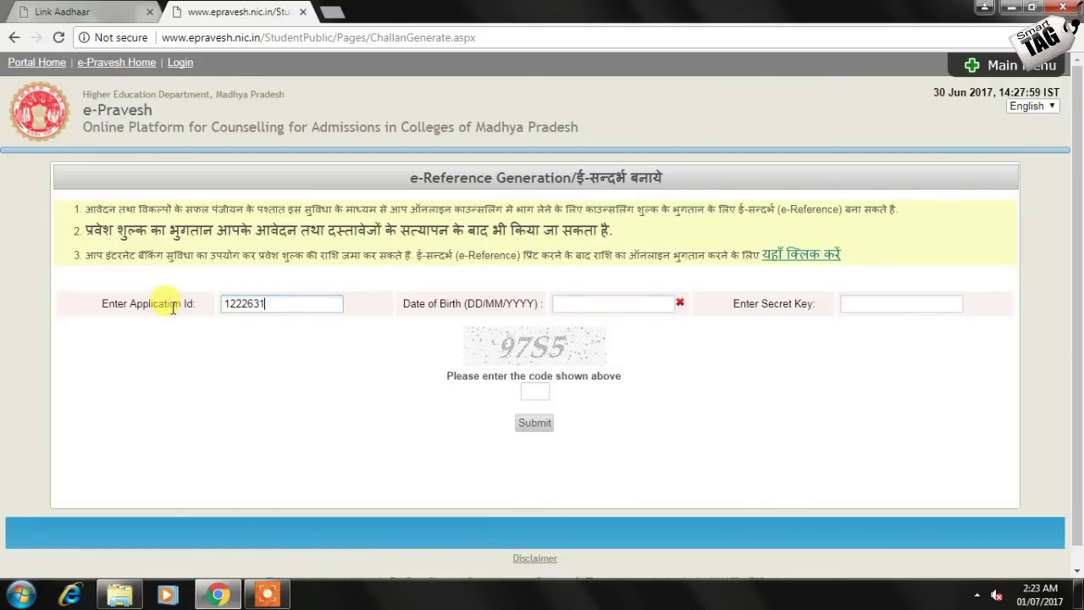
key("Tab")
type("04/04/1999")
key("Tab")
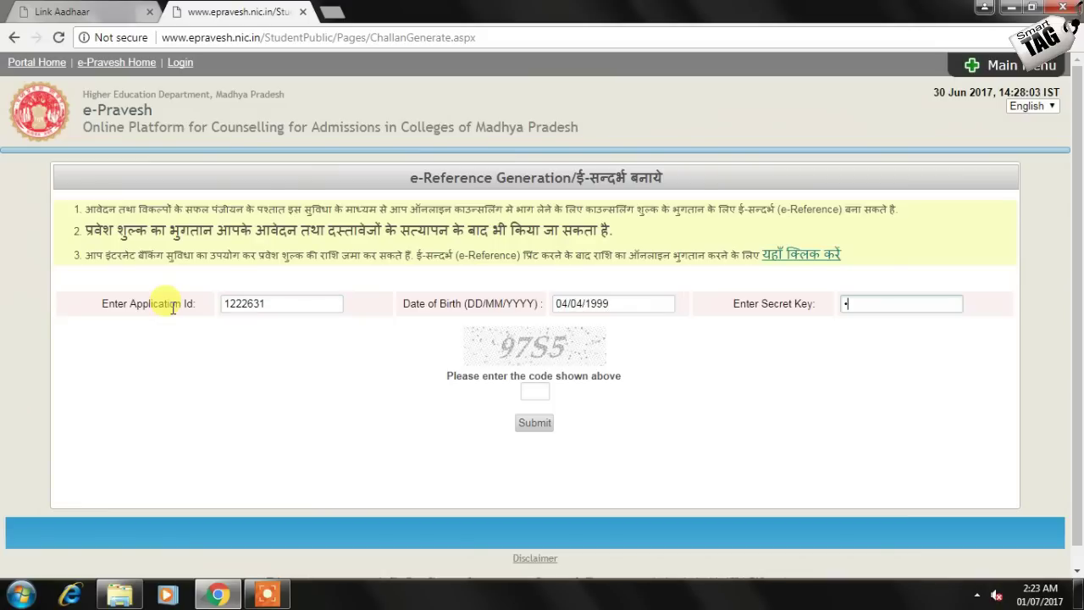
key("Tab")
type("97")
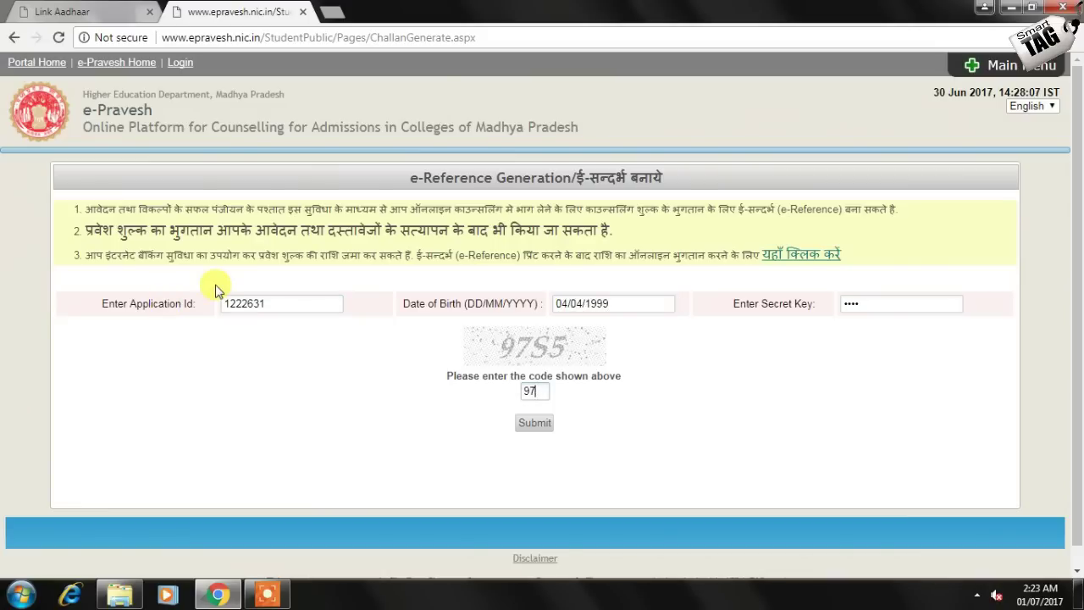
type("55")
left_click(534, 423)
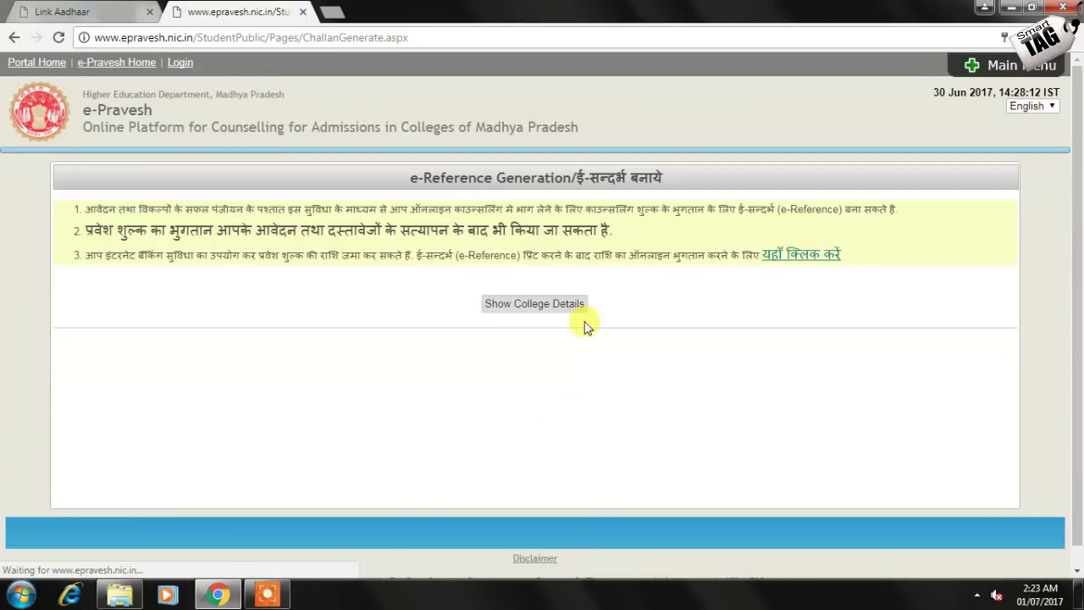
Show the college details, open the e-Reference printout, then cancel printing and close it
left_click(563, 310)
left_click(816, 352)
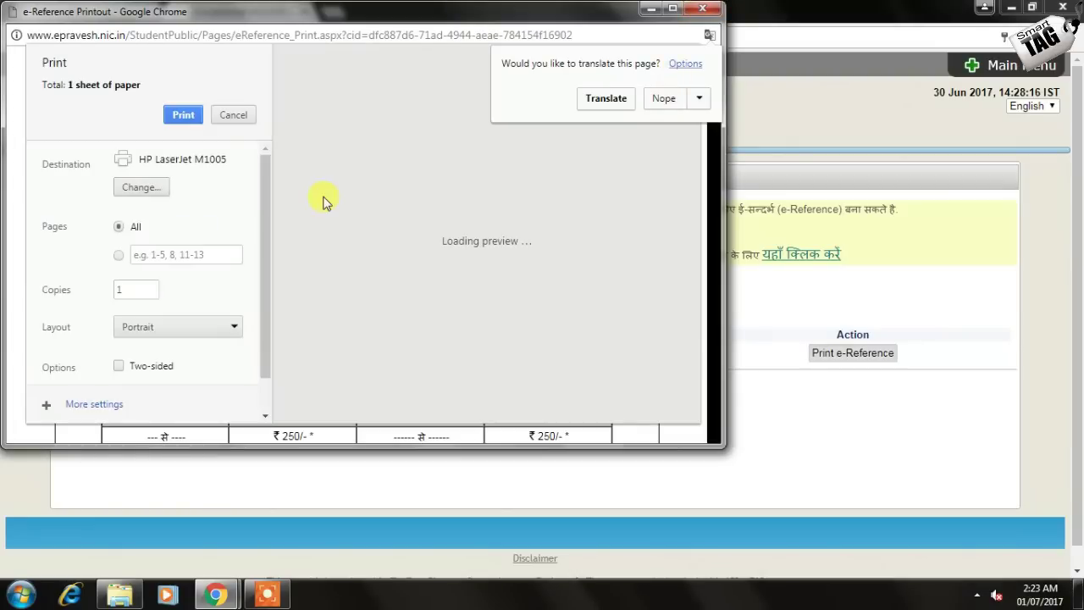
left_click(233, 114)
left_click(702, 9)
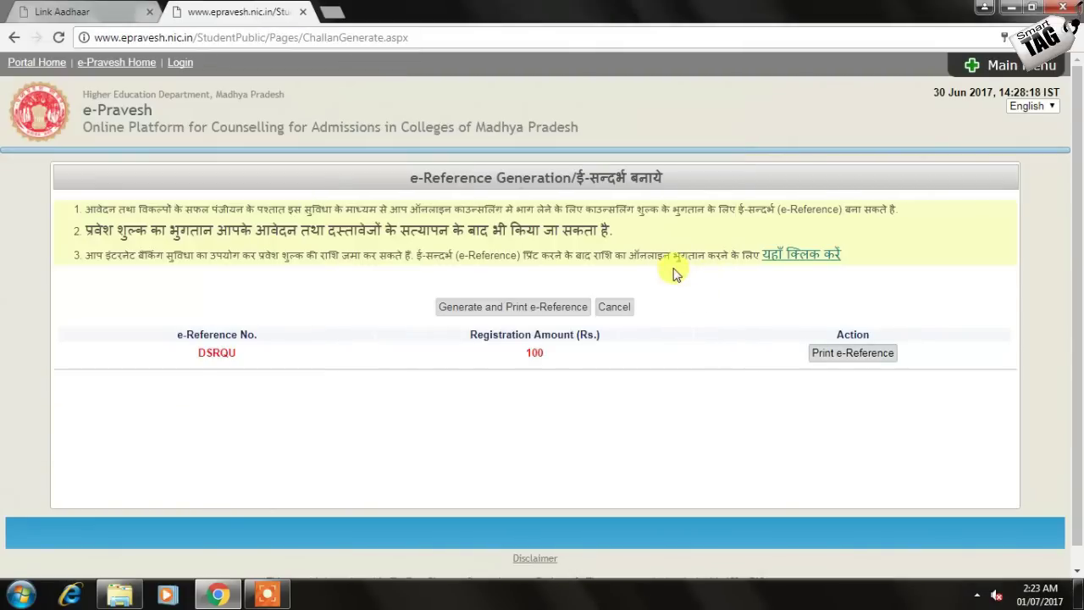